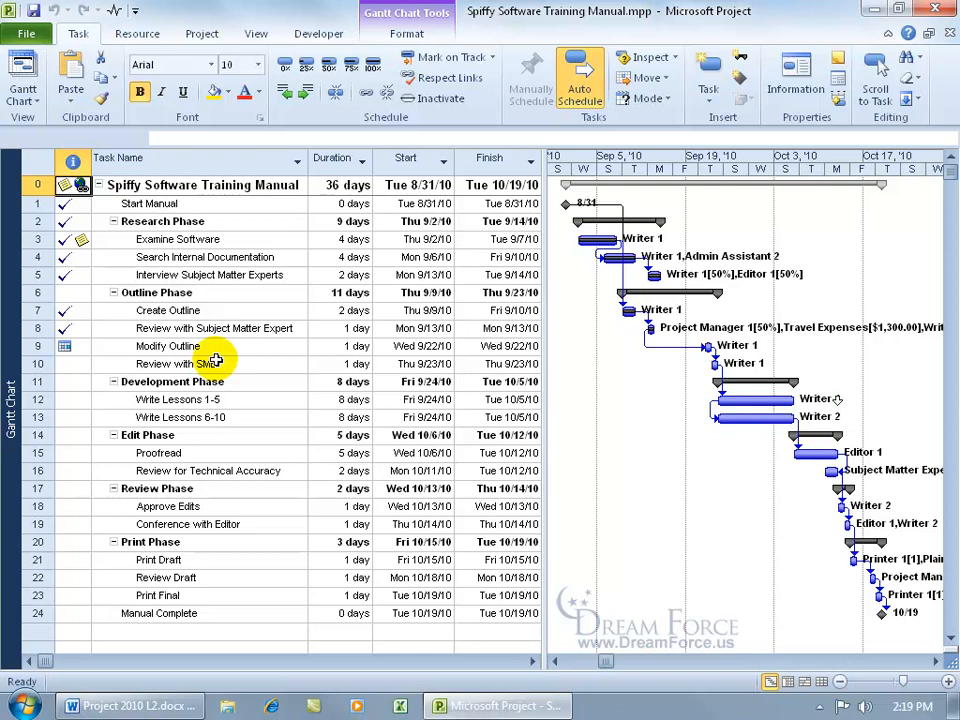
Step: Clear the hyperlink attached to the Spiffy Software Training Manual project summary task
mouse_move(78, 186)
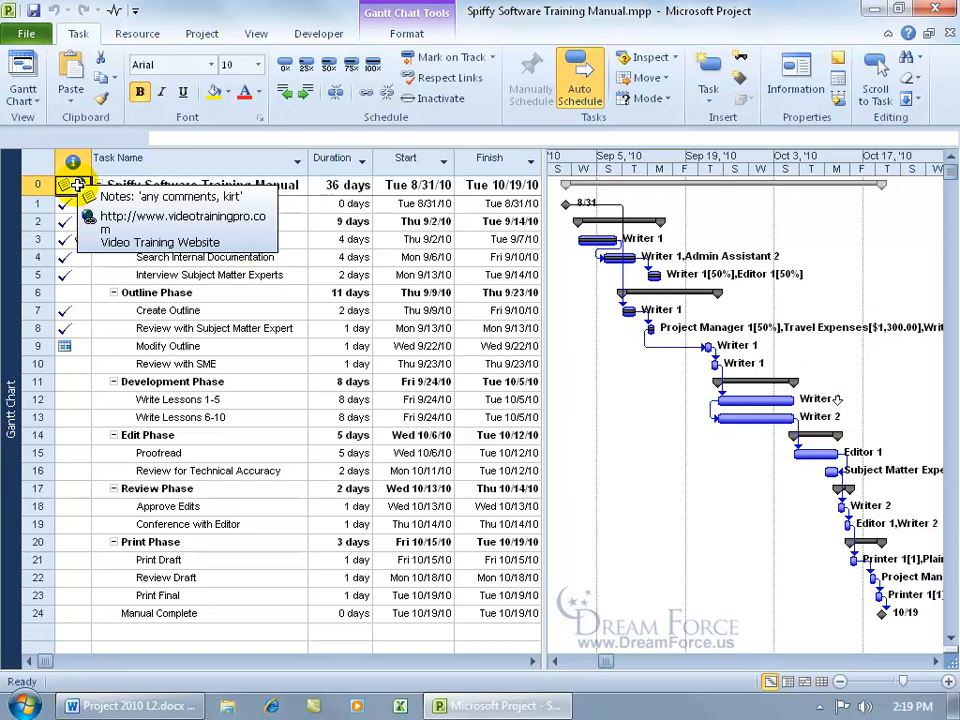
right_click(78, 186)
mouse_move(170, 558)
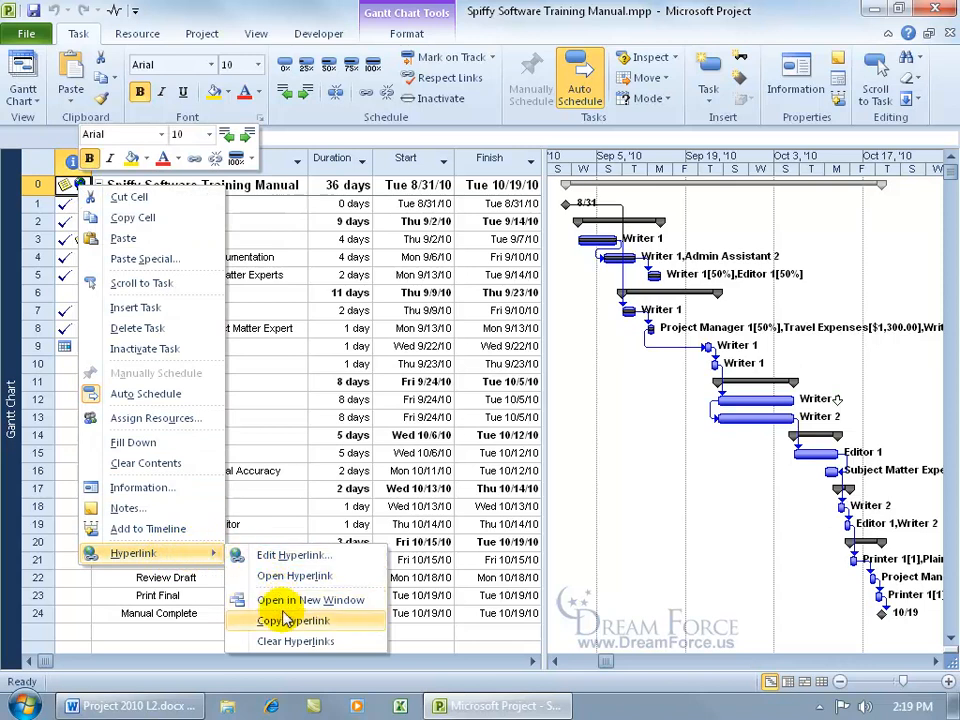
left_click(293, 640)
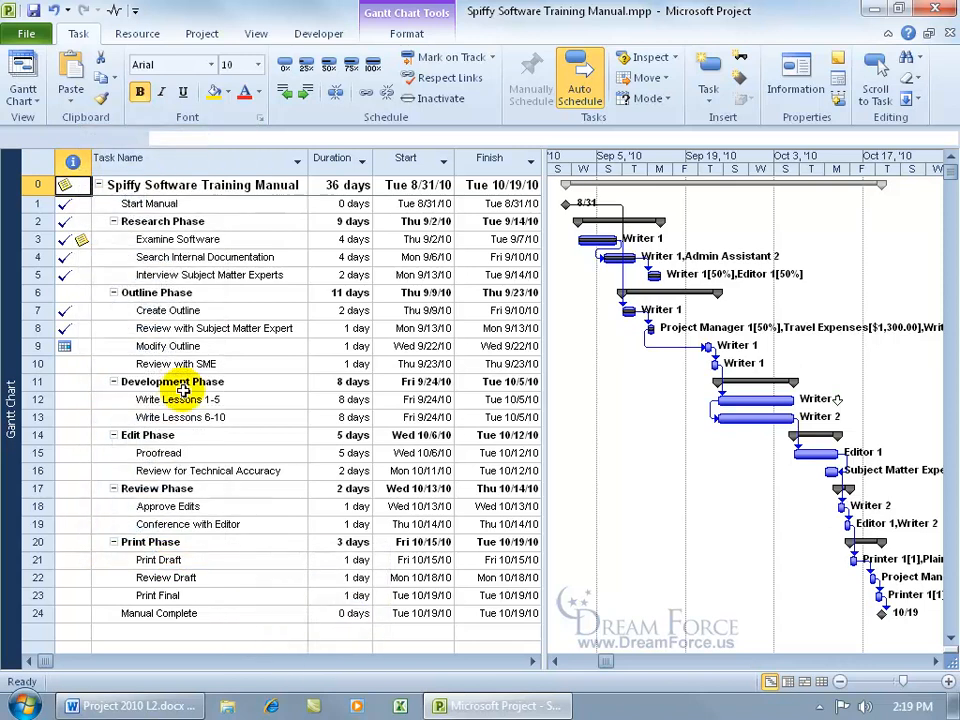
Step: Delete the website link and the presentation object from the Examine Software task's notes
double_click(80, 243)
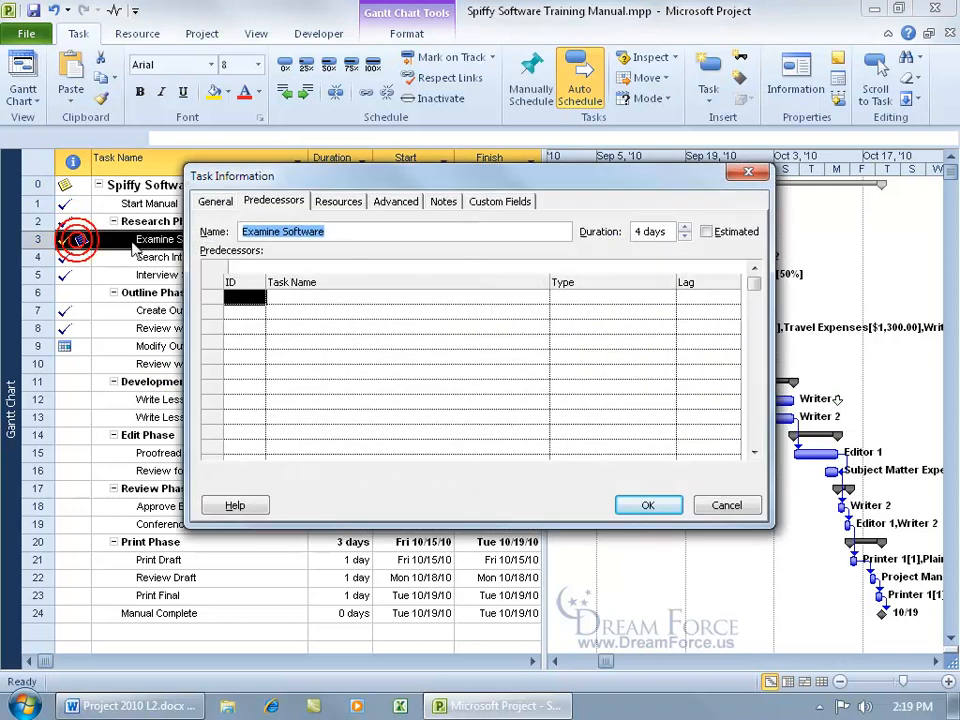
left_click(449, 201)
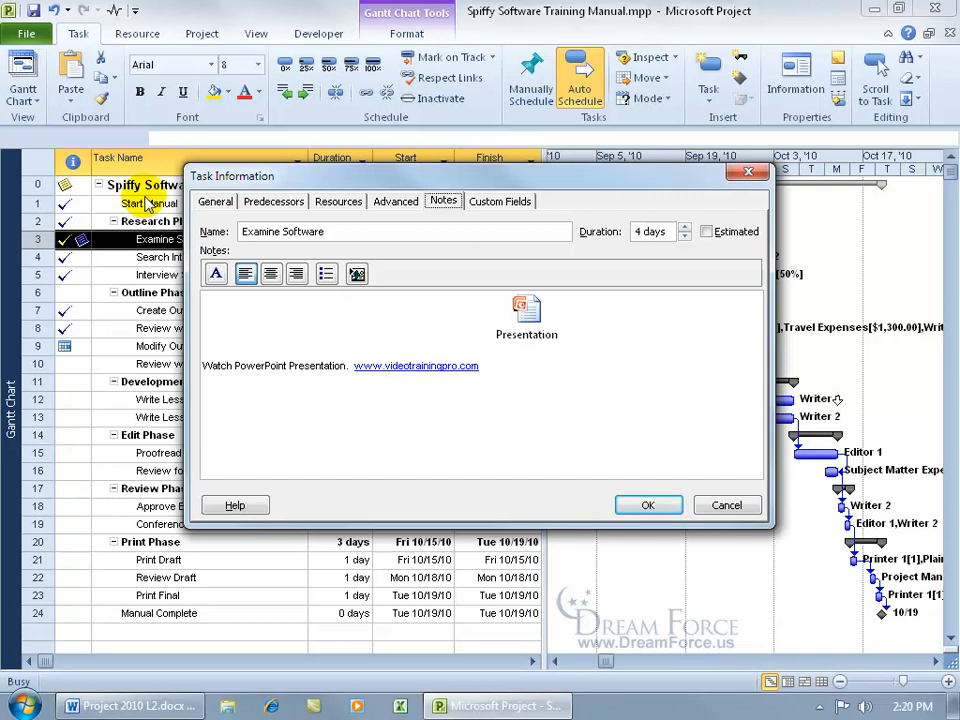
left_click(555, 373)
key("Delete")
left_click_drag(483, 300, 205, 300)
key("Delete")
left_click(648, 505)
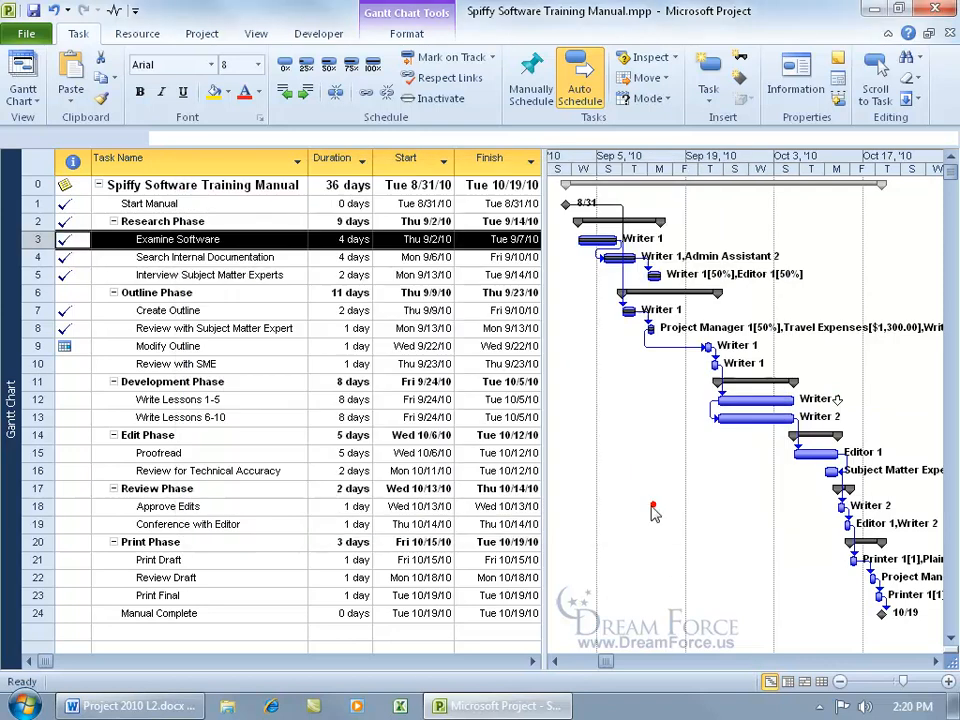
Step: Change the Modify Outline task's constraint type to As Soon As Possible
mouse_move(79, 352)
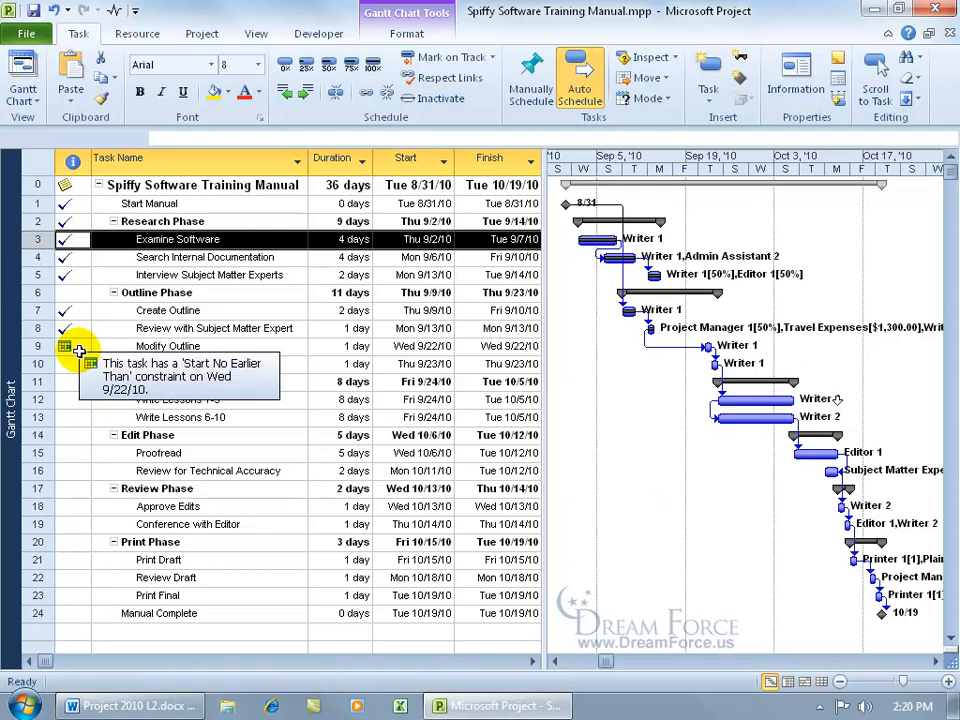
double_click(72, 347)
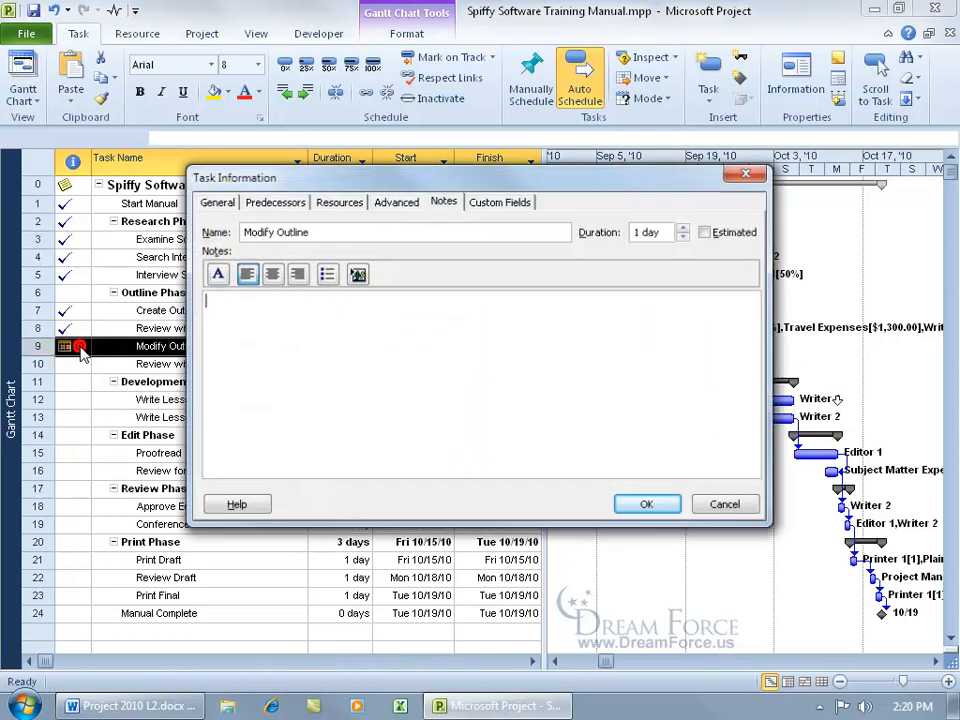
left_click(396, 202)
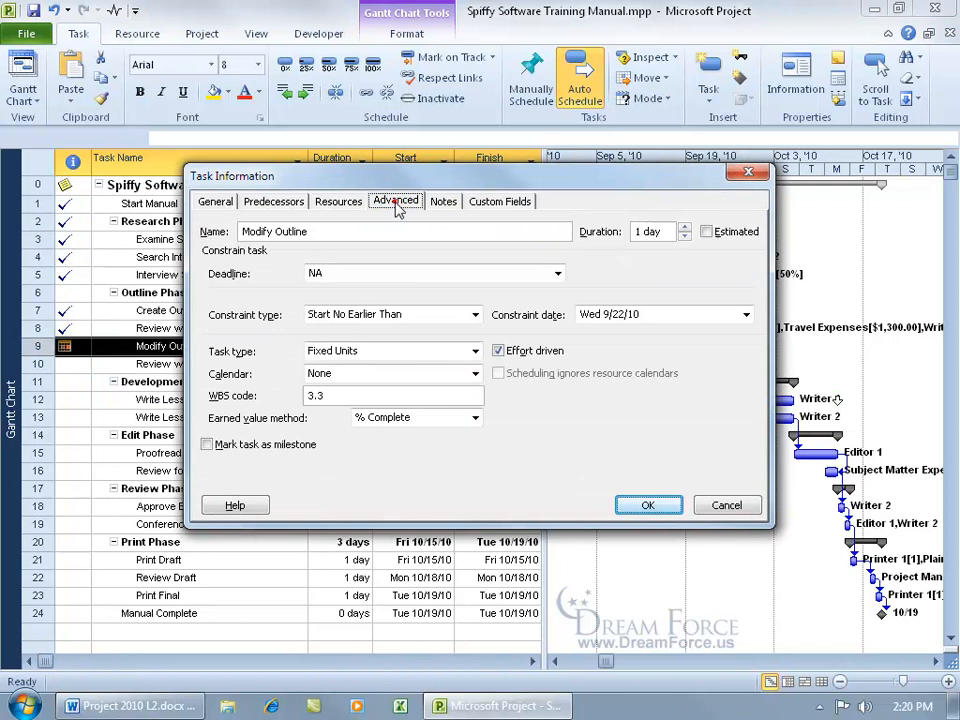
left_click(475, 315)
left_click(450, 346)
left_click(645, 505)
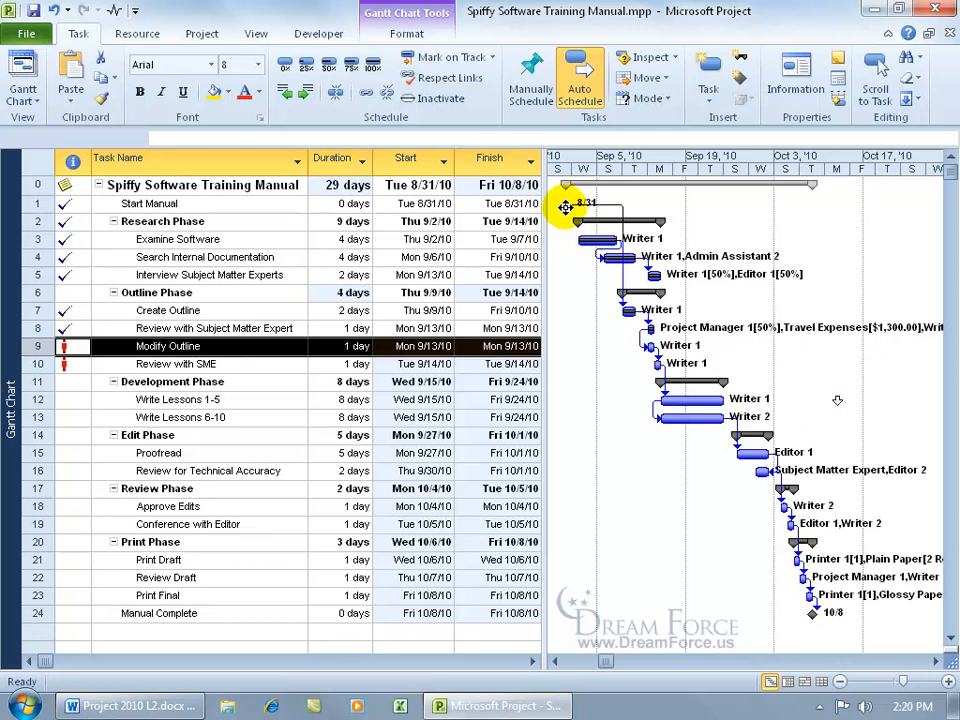
Step: Add Start Manual as a predecessor of the Examine Software task
mouse_move(566, 208)
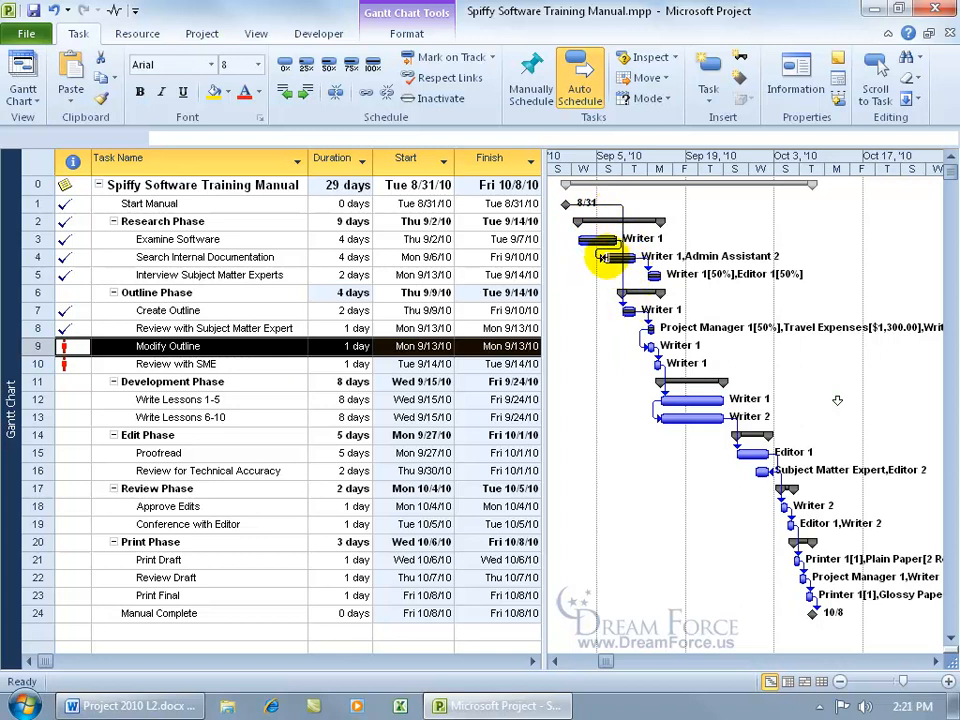
double_click(243, 239)
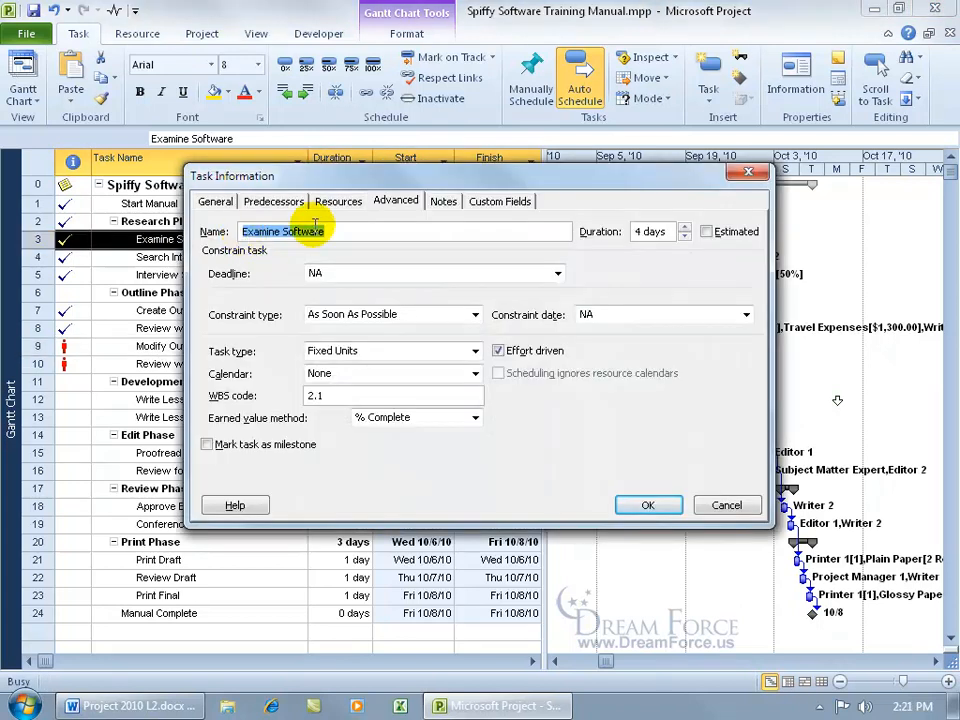
left_click(274, 200)
left_click(335, 295)
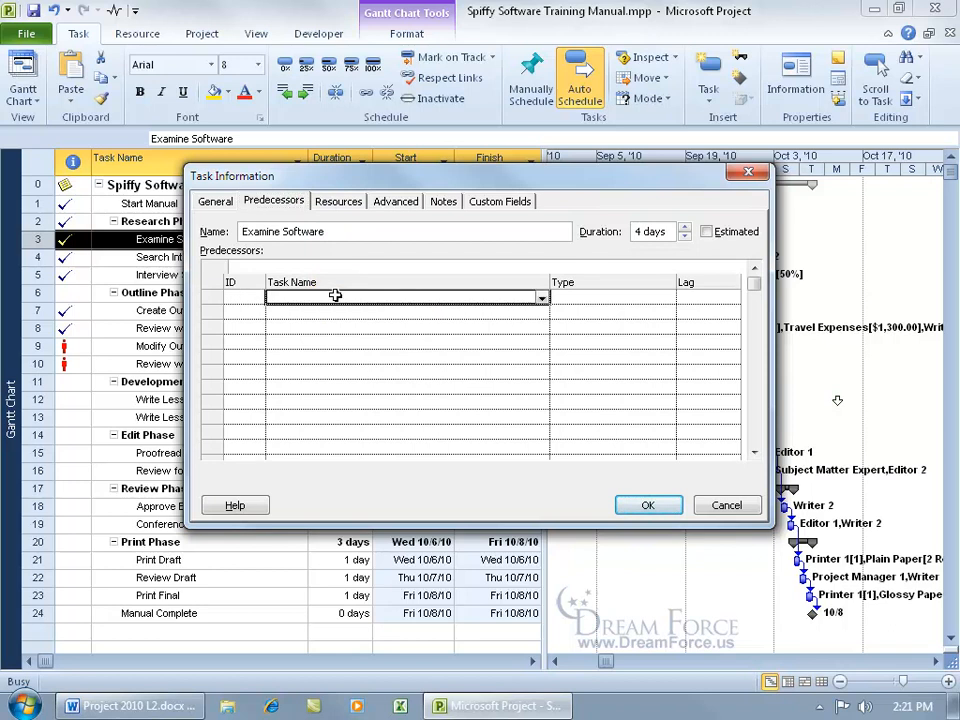
left_click(542, 299)
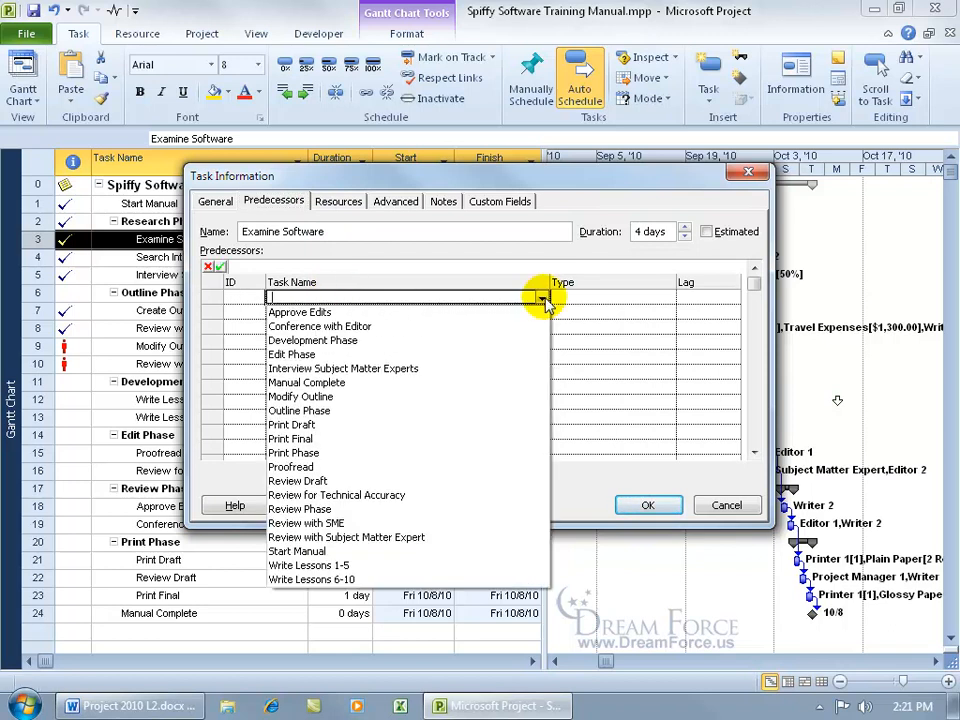
left_click(370, 551)
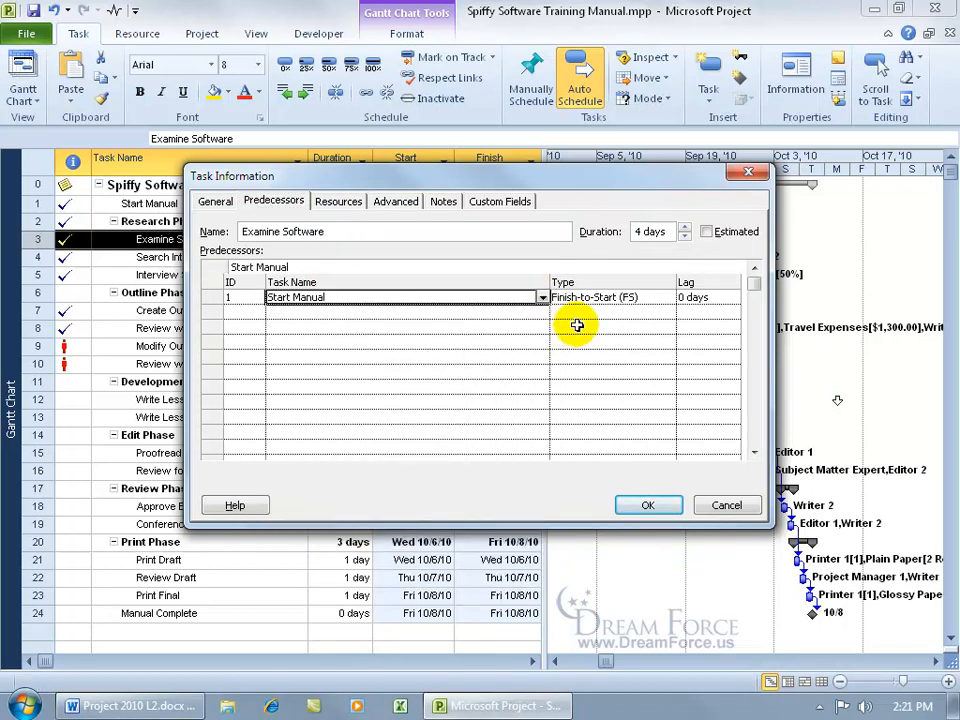
left_click(650, 503)
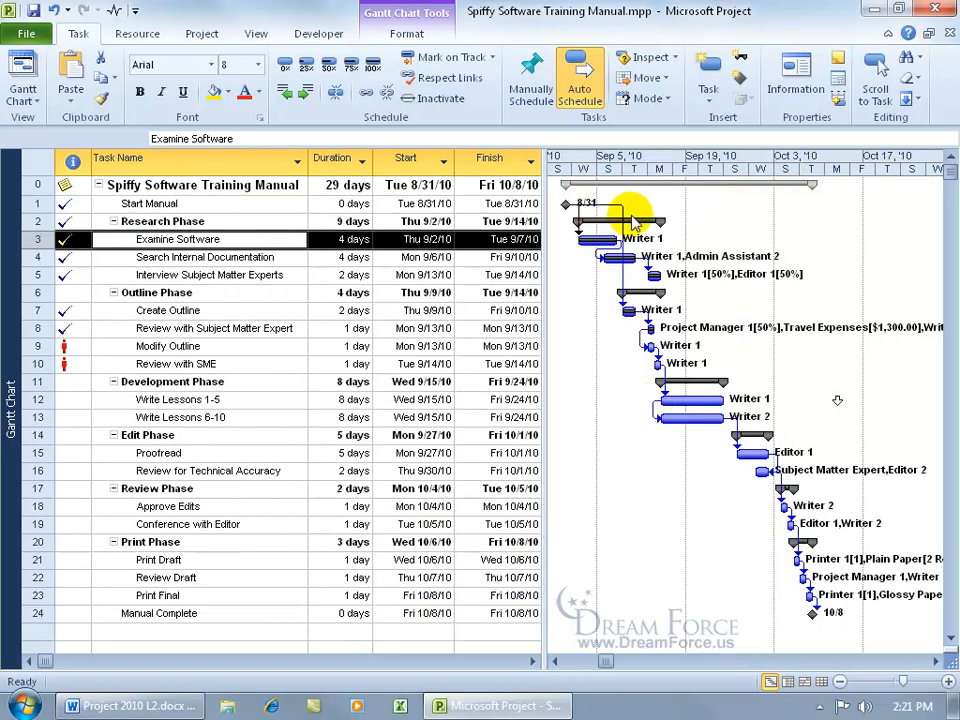
Step: Remove the existing predecessors of Create Outline and make Interview Subject Matter Experts its predecessor
left_click(628, 310)
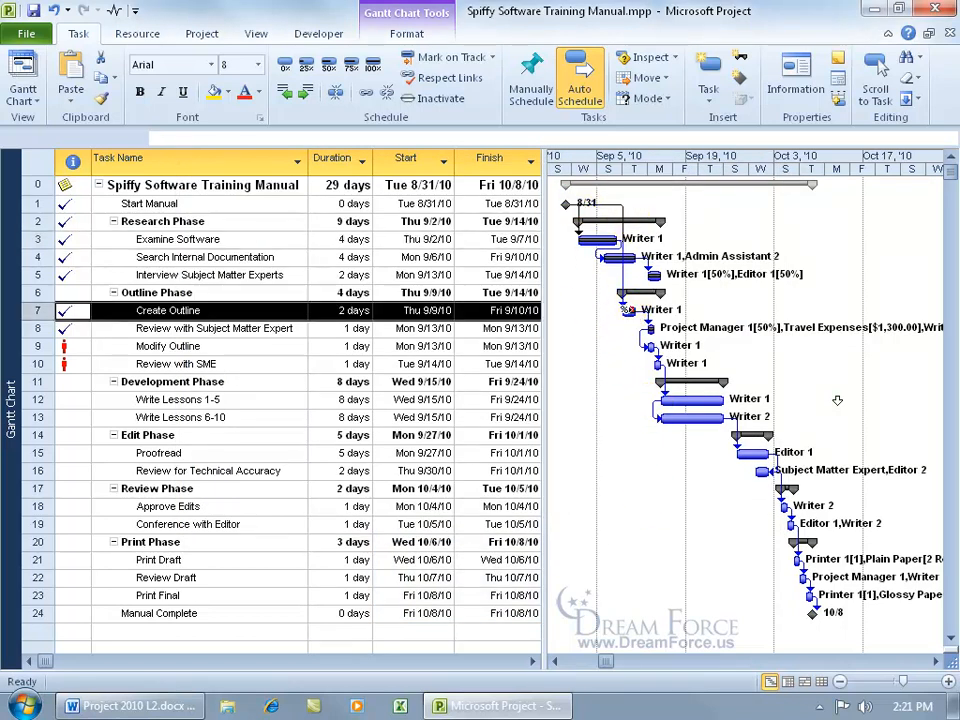
mouse_move(627, 310)
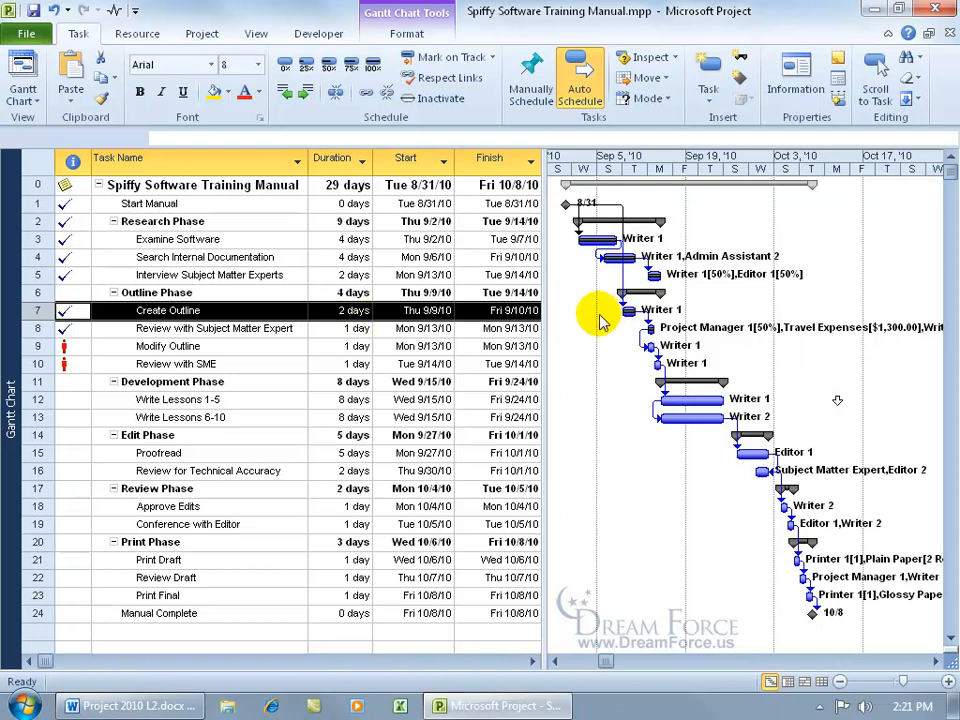
left_click(359, 222)
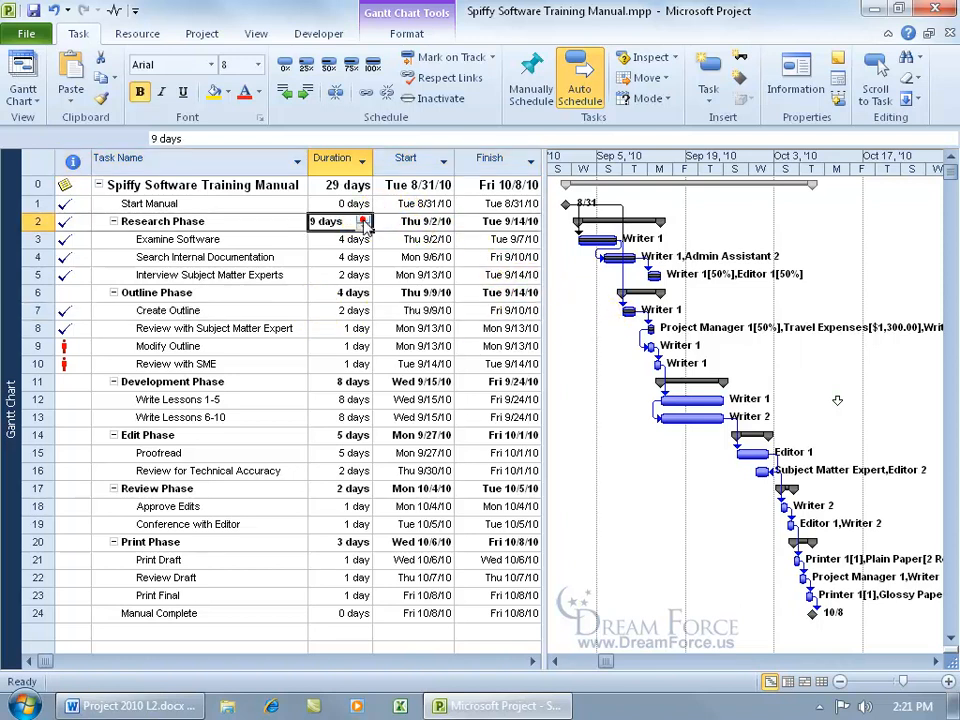
left_click(628, 312)
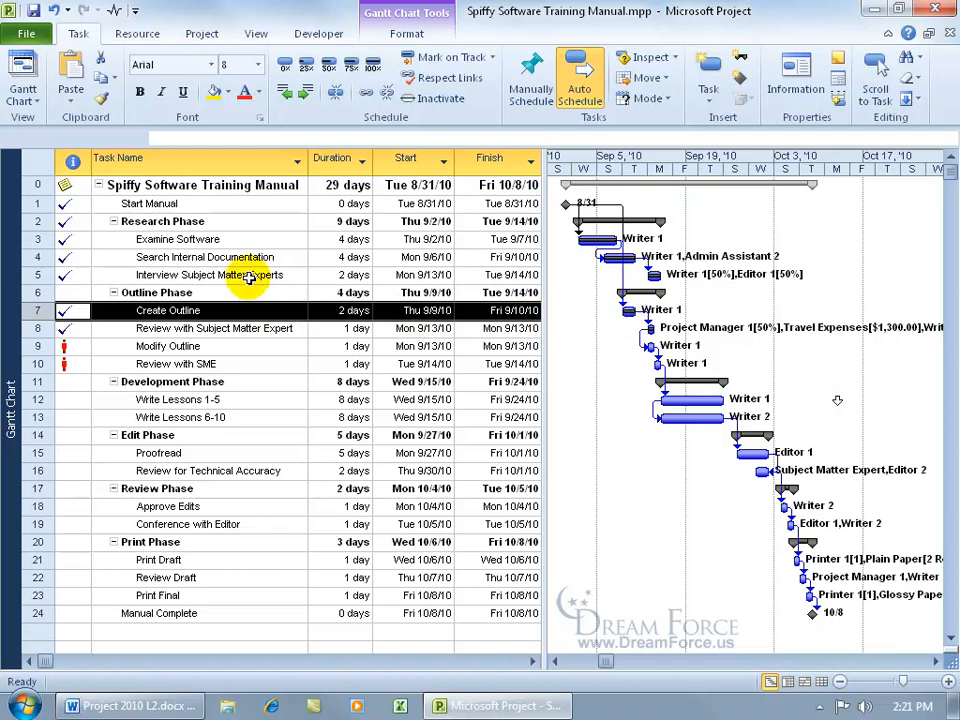
double_click(208, 311)
left_click(352, 298)
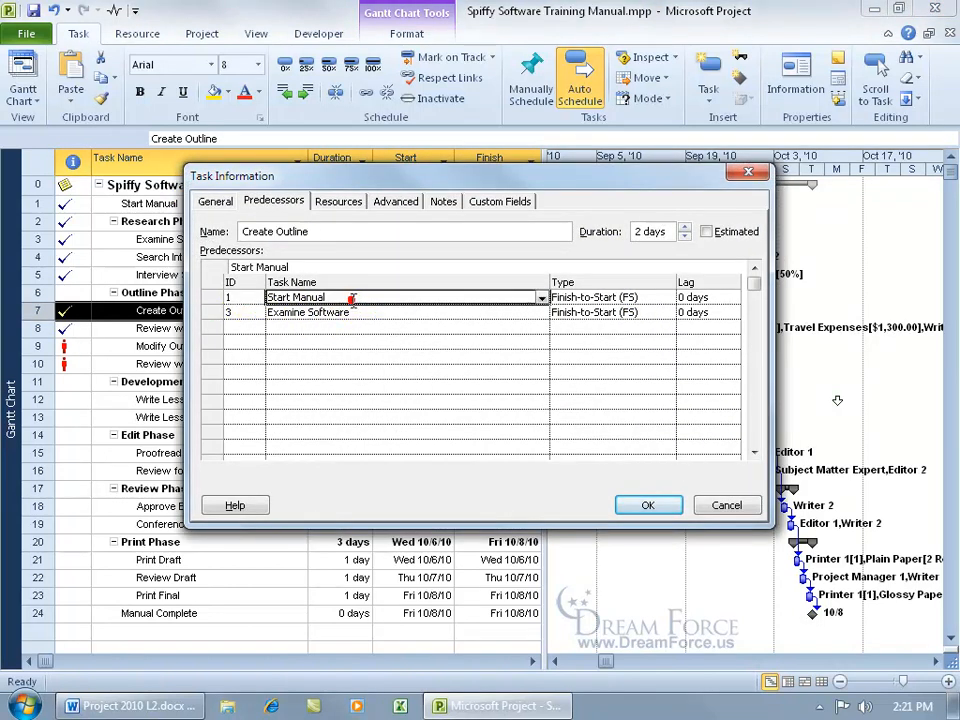
key("Delete")
left_click(463, 312)
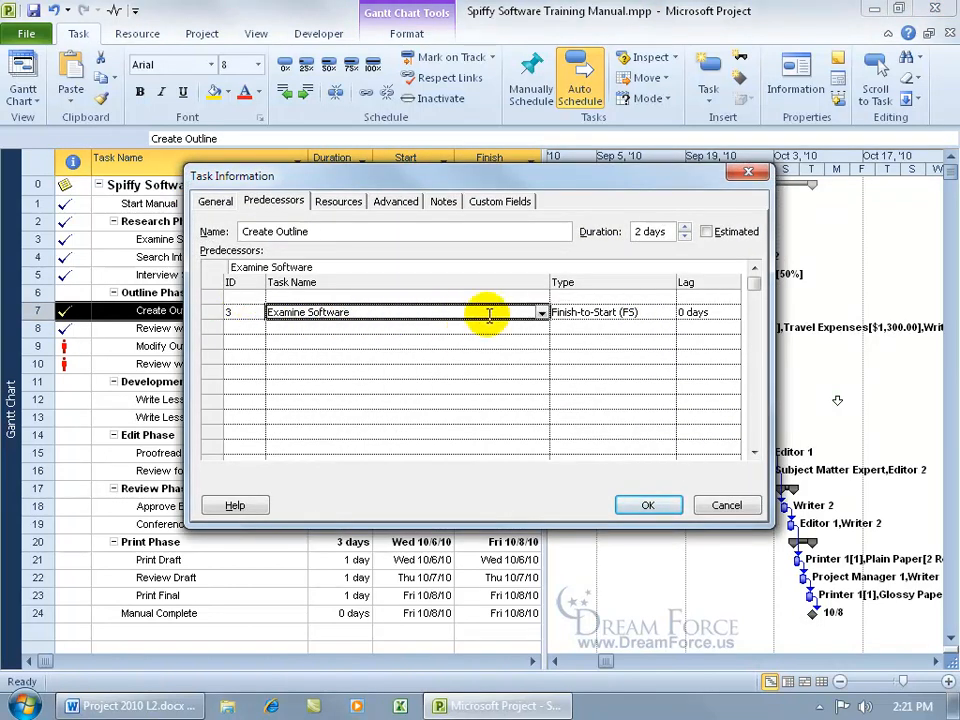
key("Delete")
left_click(542, 298)
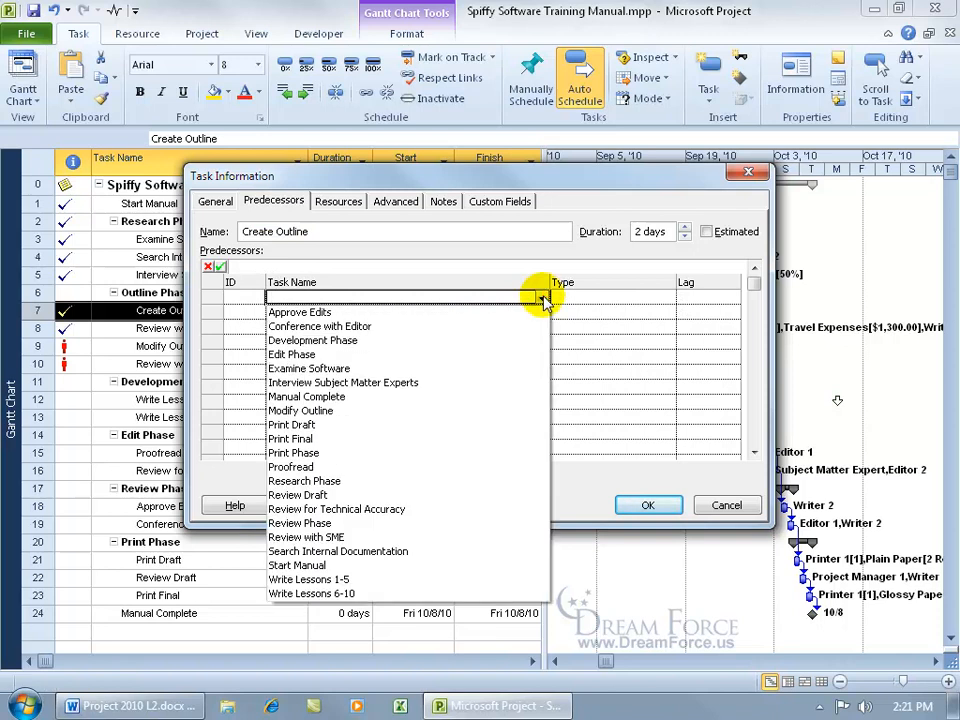
left_click(440, 382)
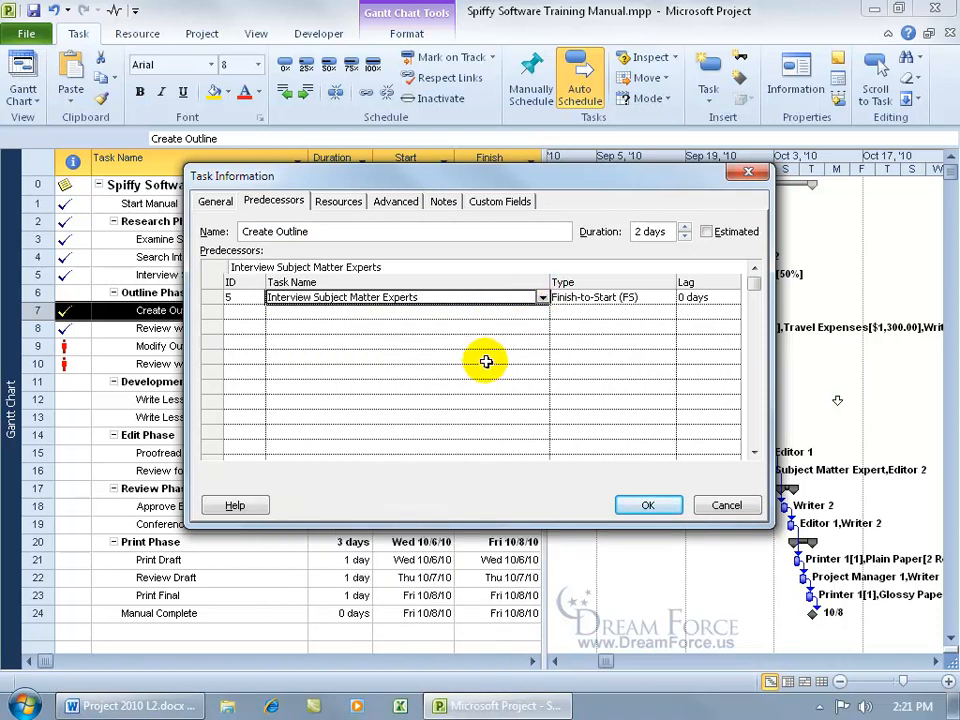
left_click(647, 509)
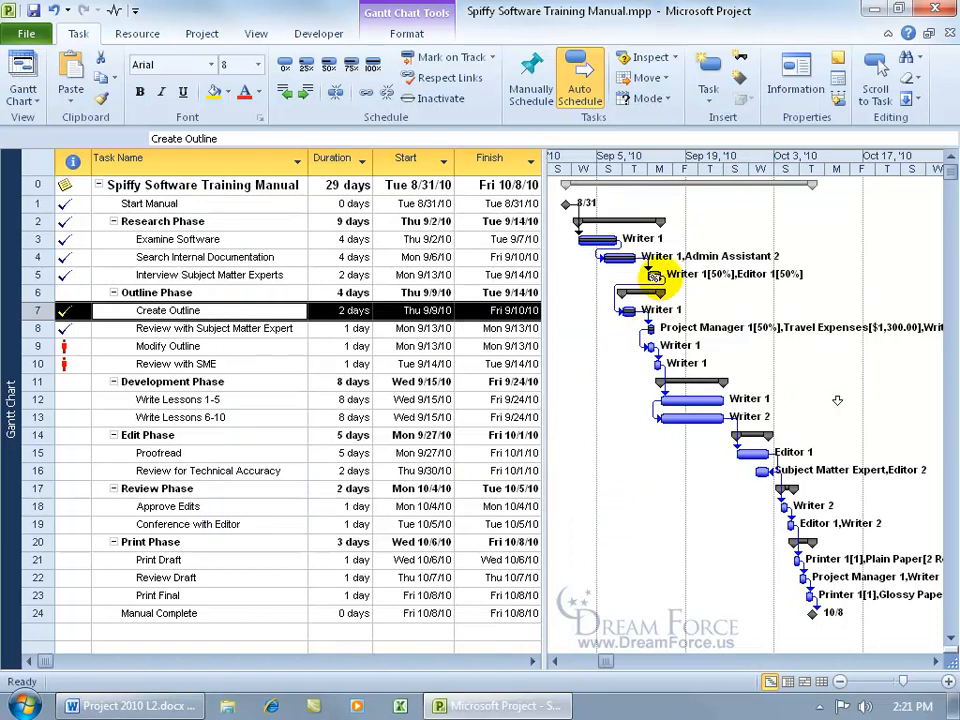
Step: Set the start date of Search Internal Documentation to Wed 9/8/10
mouse_move(653, 276)
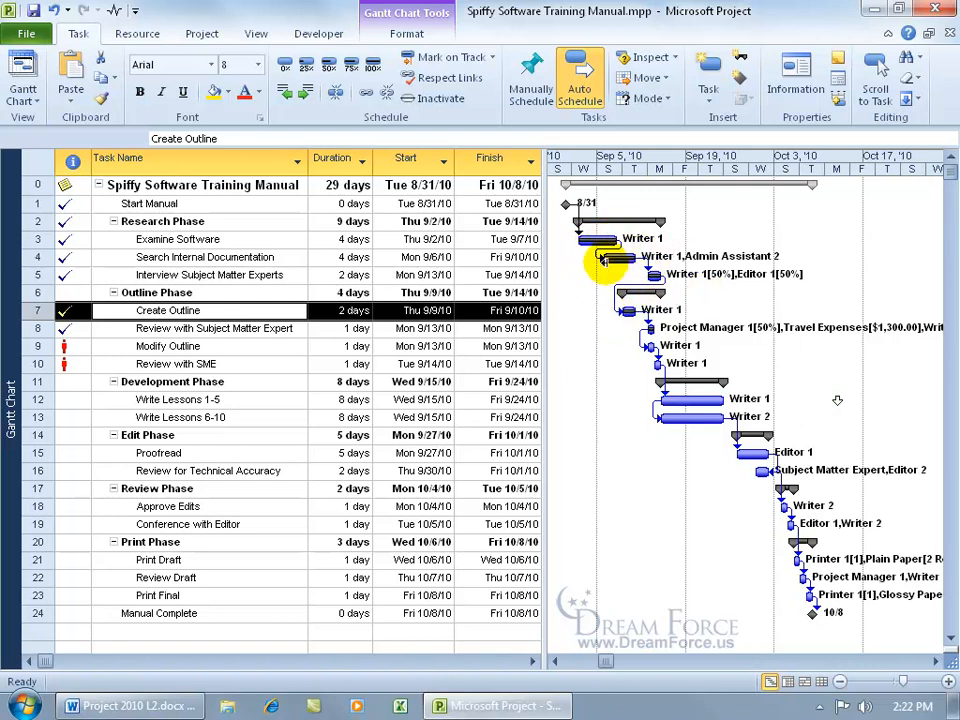
mouse_move(600, 264)
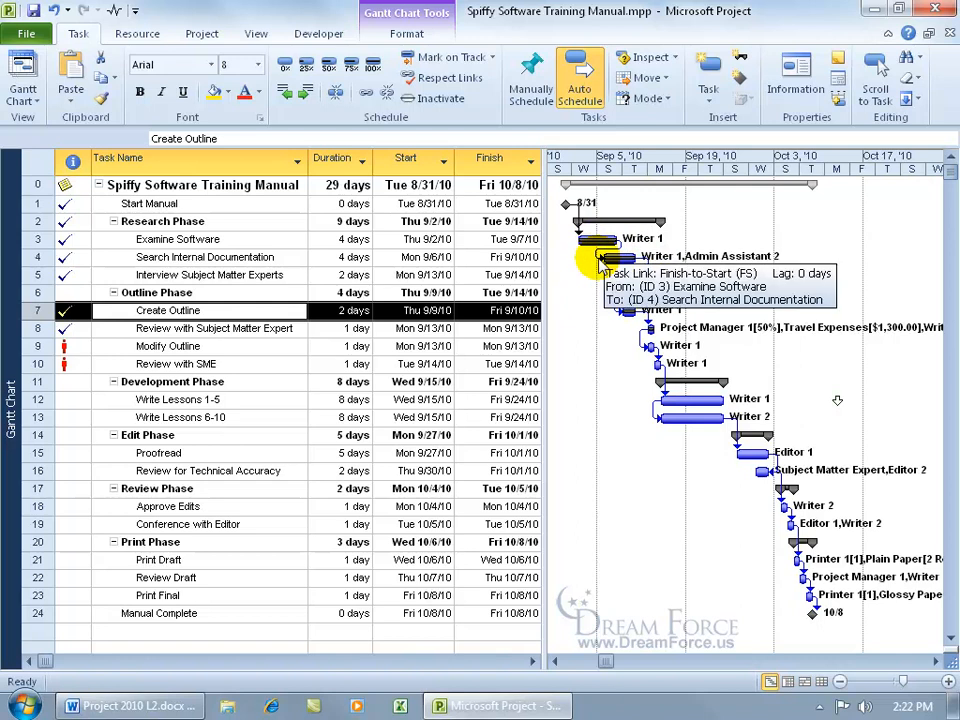
mouse_move(598, 242)
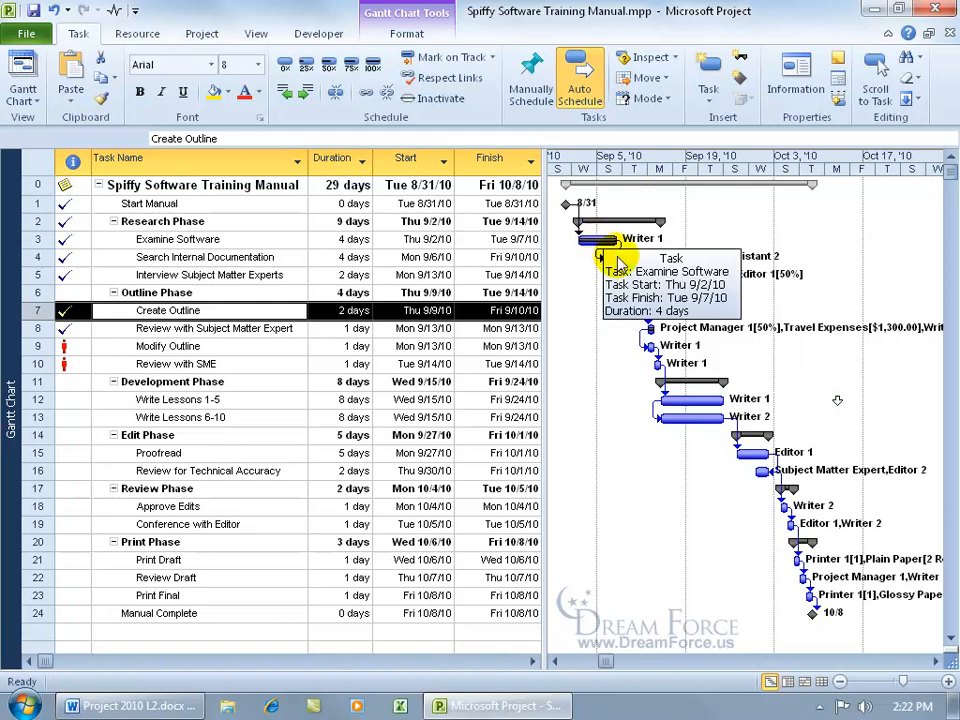
left_click(688, 225)
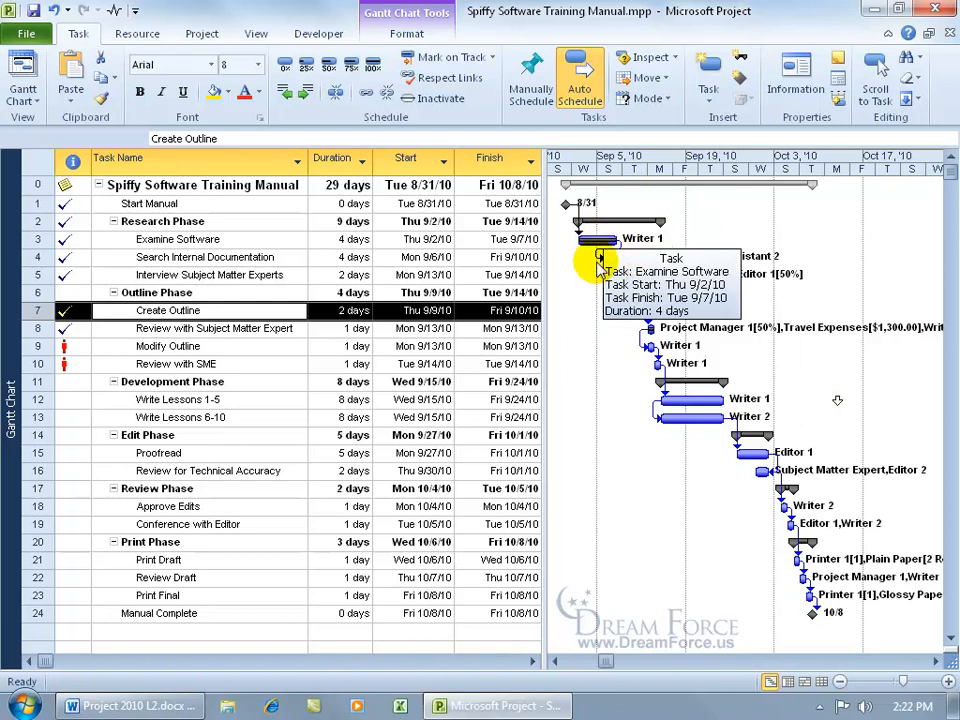
left_click(508, 239)
left_click(432, 257)
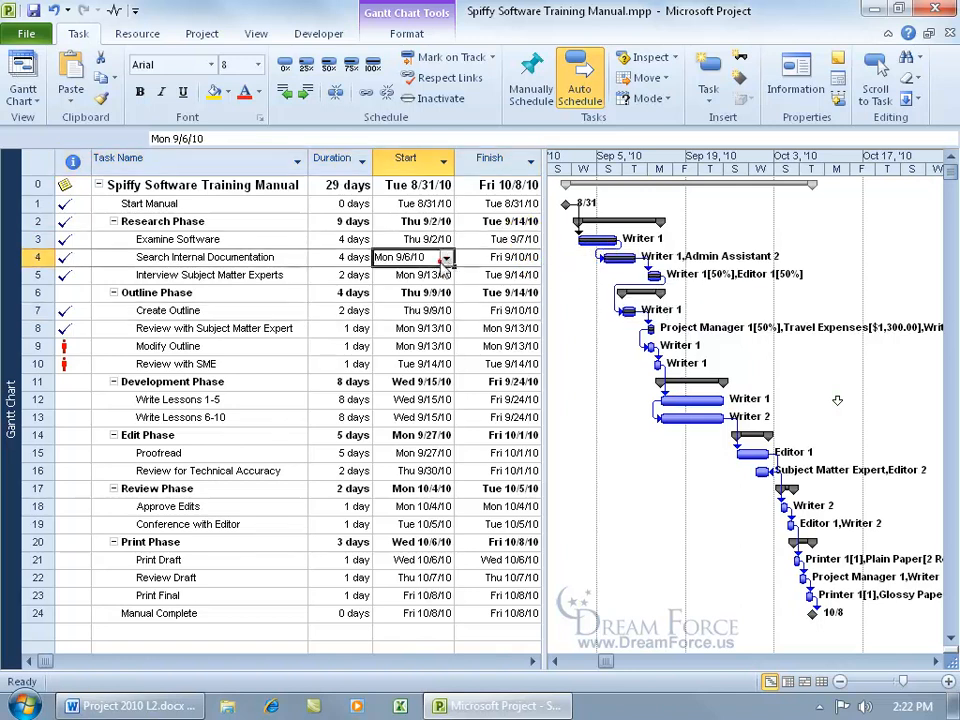
left_click(447, 258)
left_click(447, 260)
left_click(376, 331)
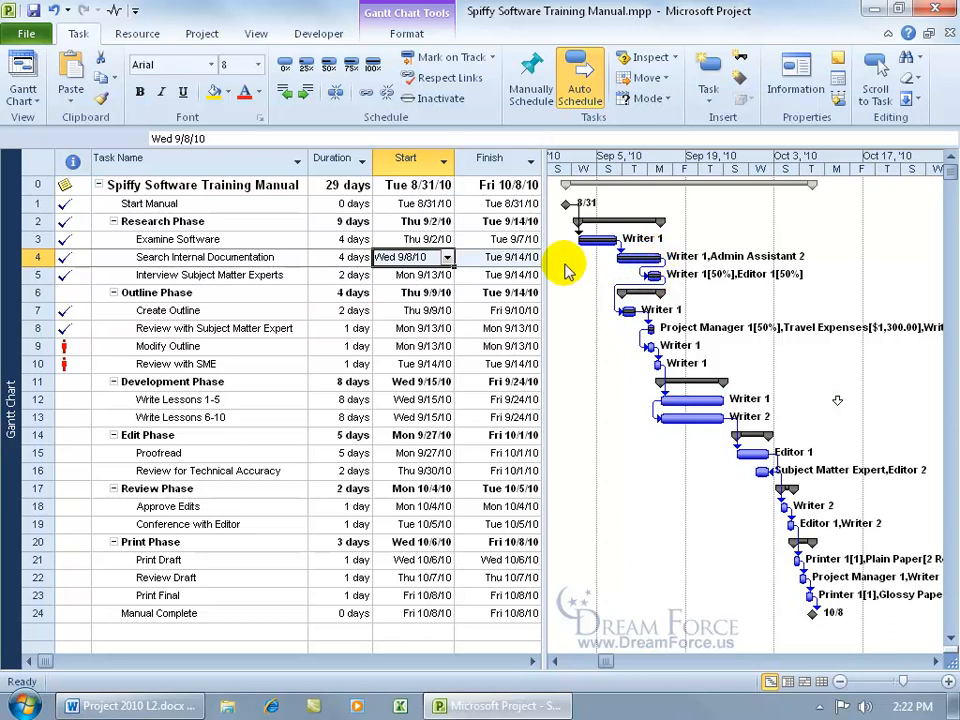
Step: Set the start date of Interview Subject Matter Experts to Wed 9/15/10
left_click(440, 275)
left_click(446, 276)
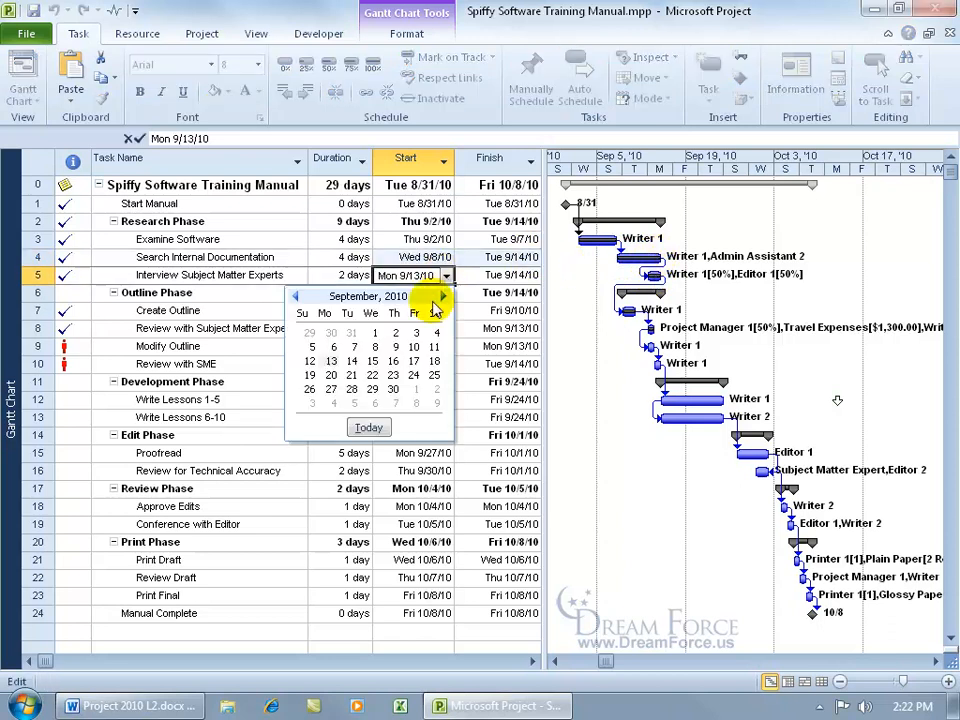
left_click(373, 361)
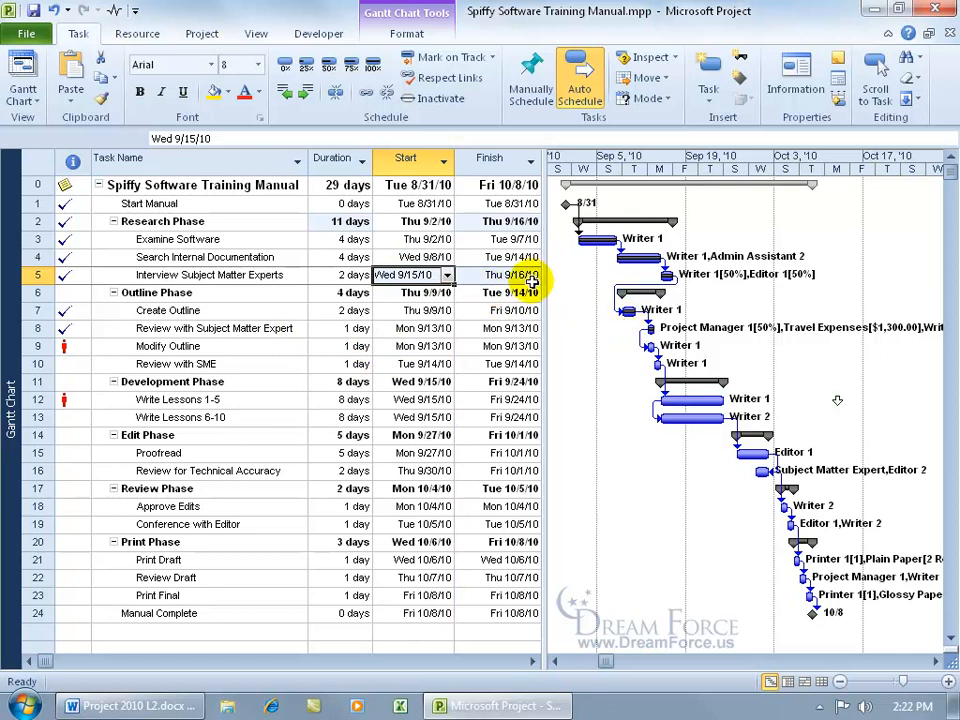
Step: Set the start date of Create Outline to Fri 9/17/10
left_click(444, 311)
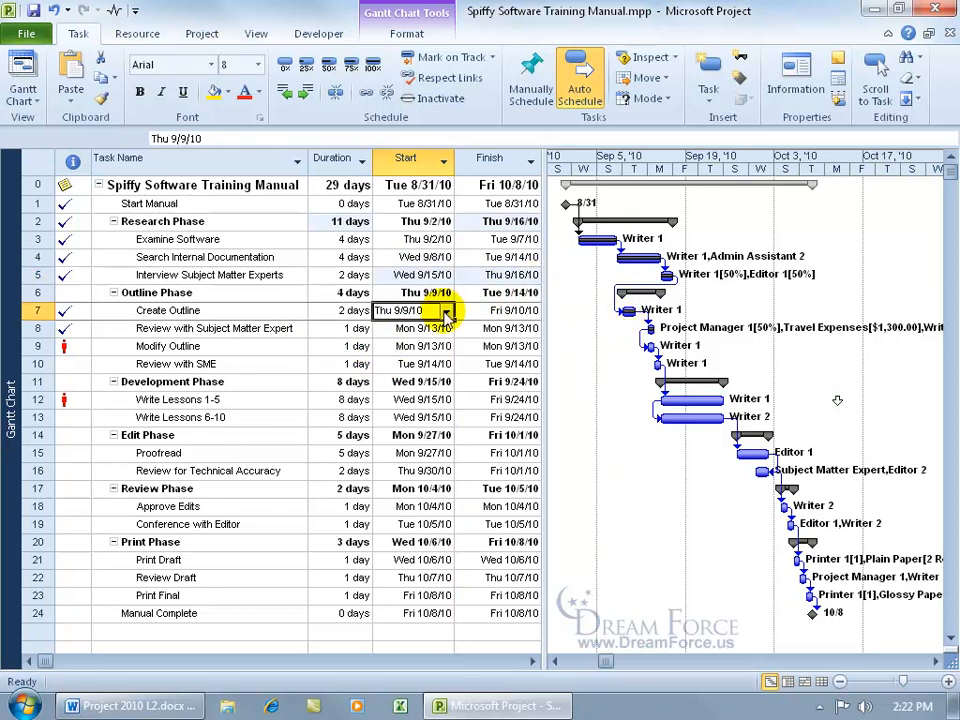
left_click(447, 311)
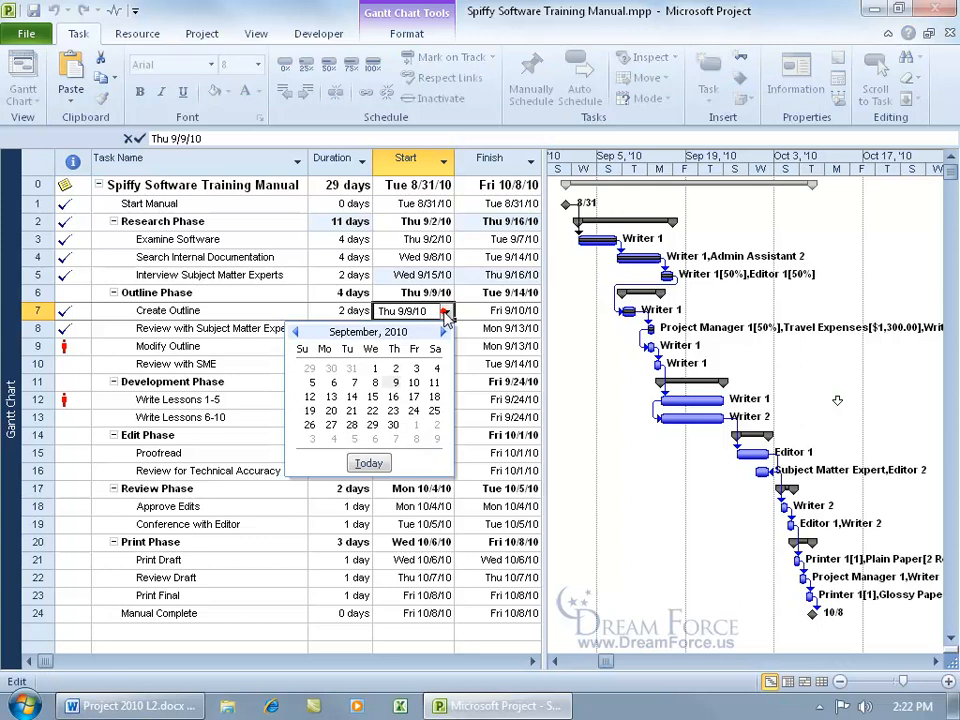
left_click(415, 393)
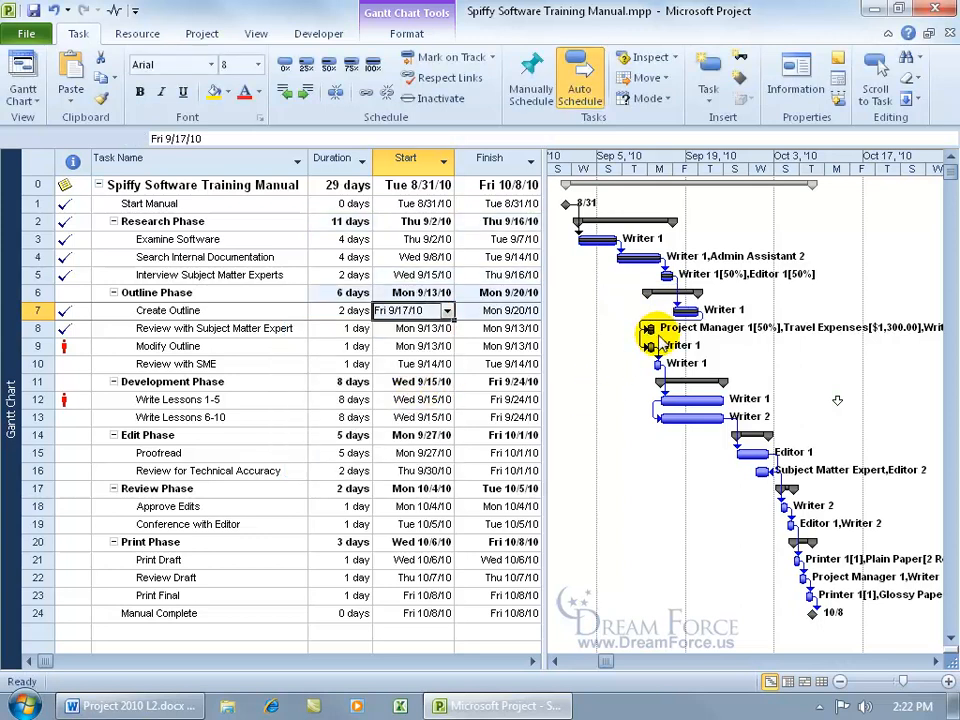
Step: Set the start date of Review with Subject Matter Expert to Tue 9/21/10
left_click(440, 330)
left_click(447, 329)
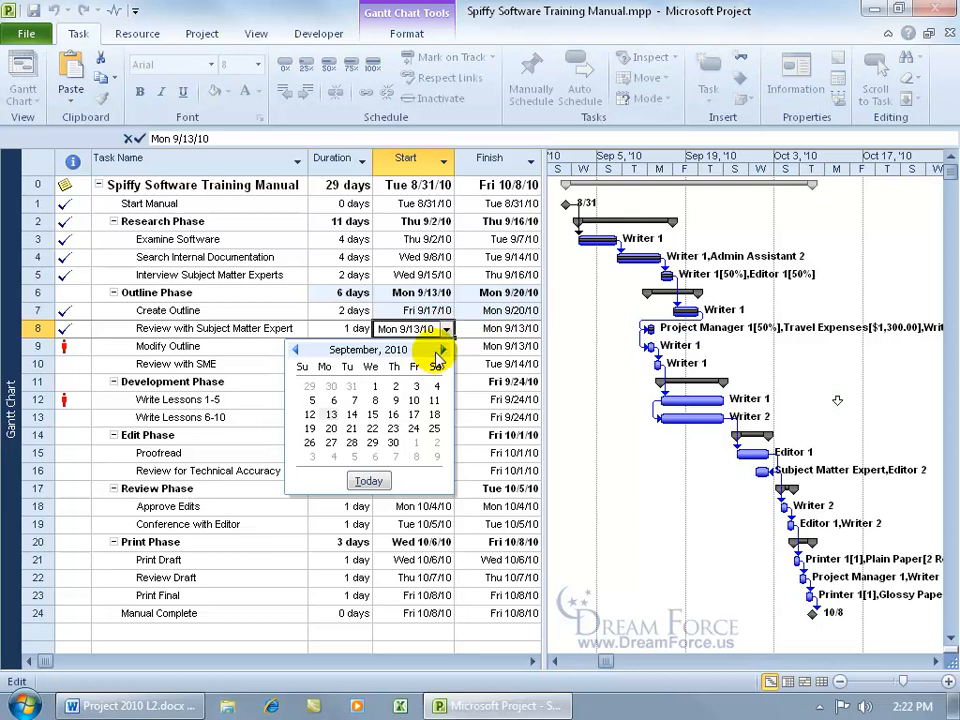
left_click(351, 428)
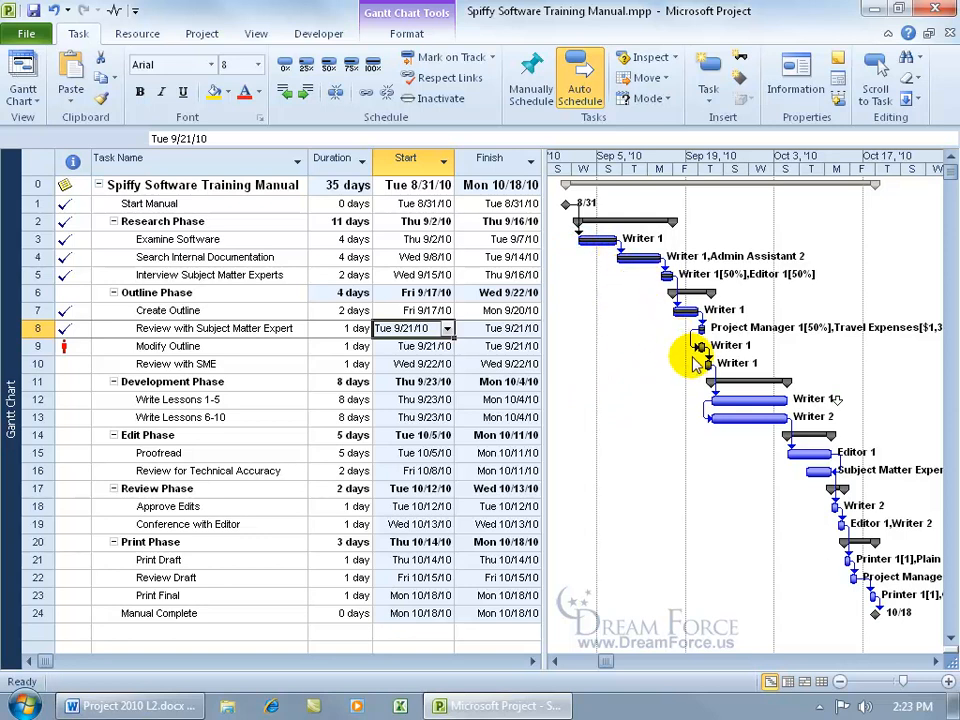
Step: Change the link from Review with Subject Matter Expert to Modify Outline to Finish-to-Start (FS)
mouse_move(697, 337)
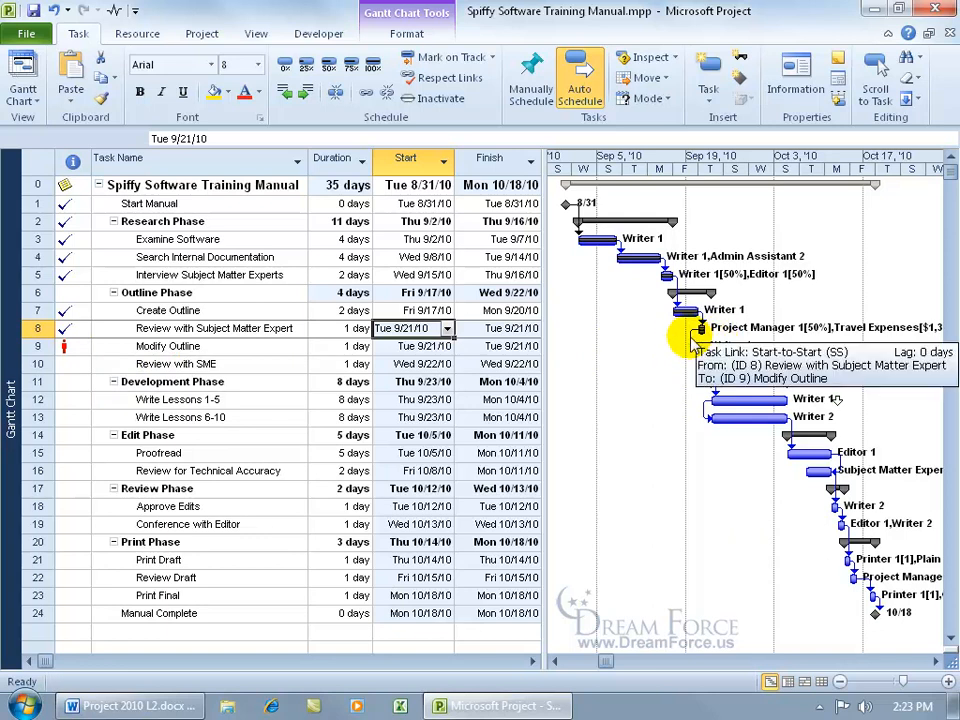
double_click(692, 340)
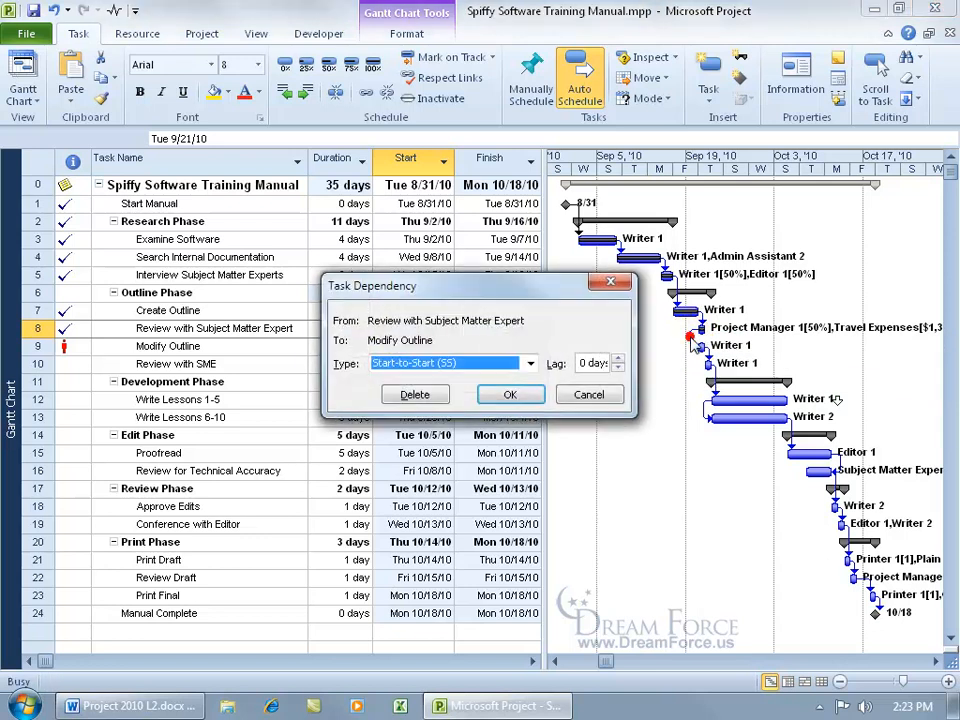
left_click(527, 363)
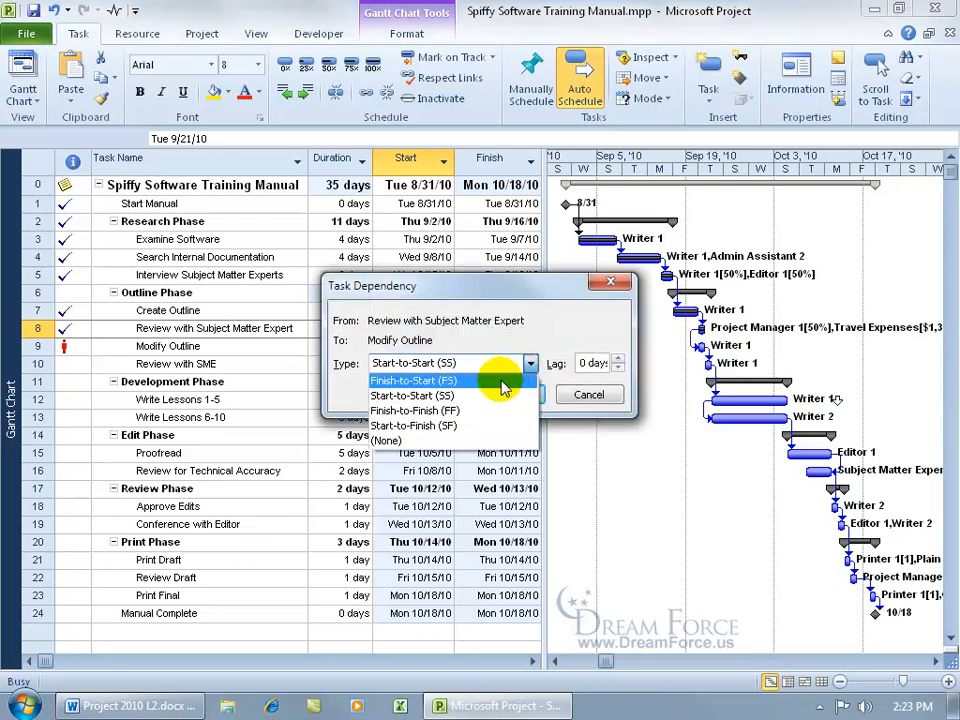
left_click(499, 381)
left_click(525, 395)
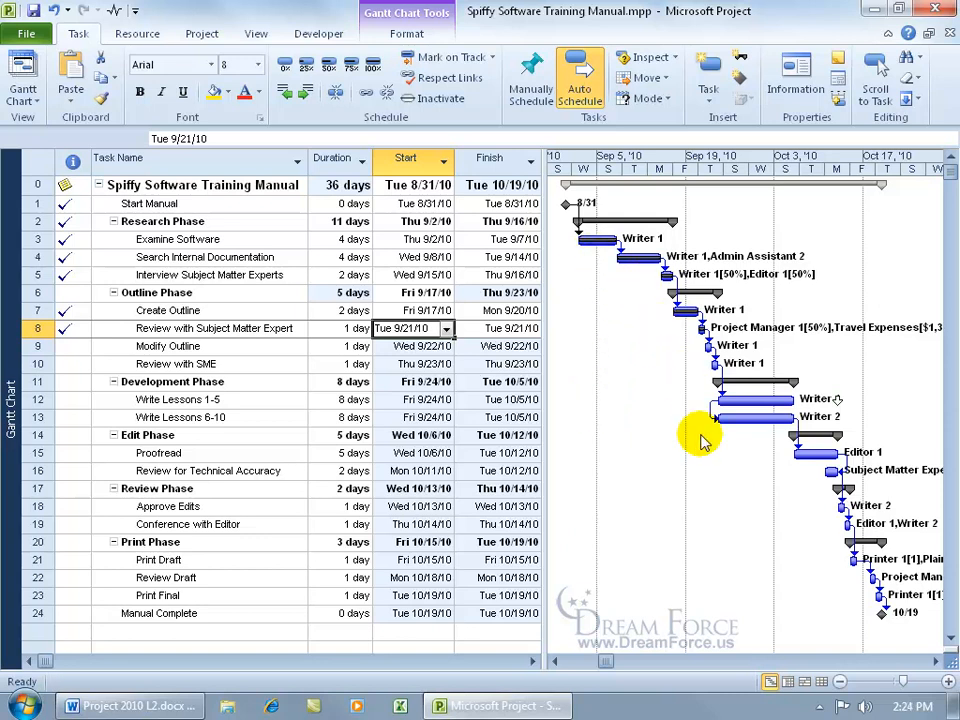
Step: Save the project as a Project Template (*.mpt) named My Project Template KK
left_click(30, 34)
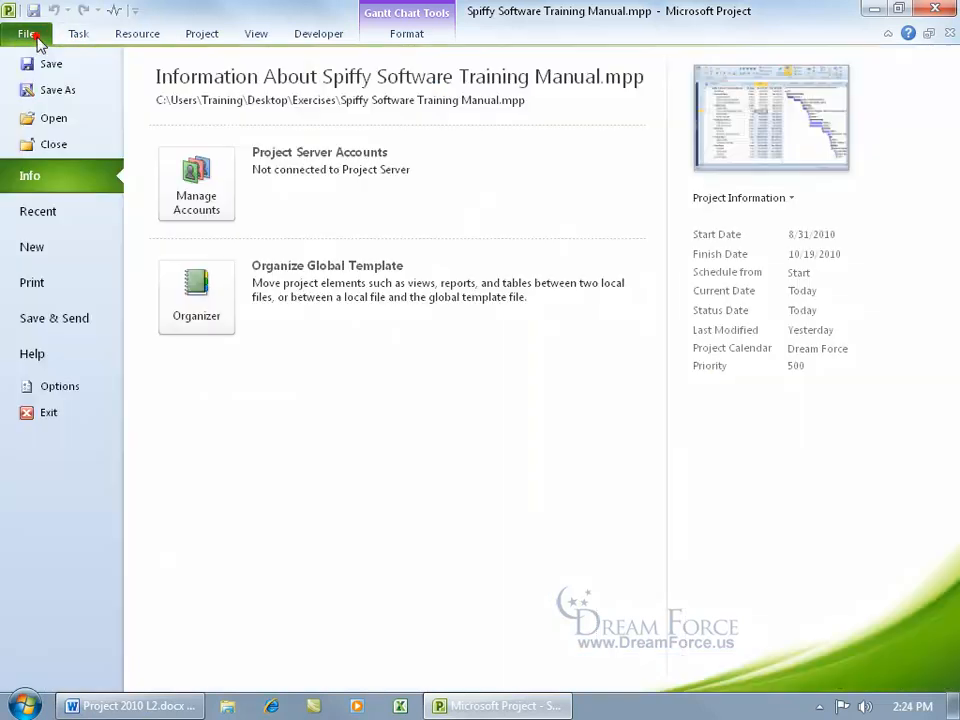
left_click(57, 91)
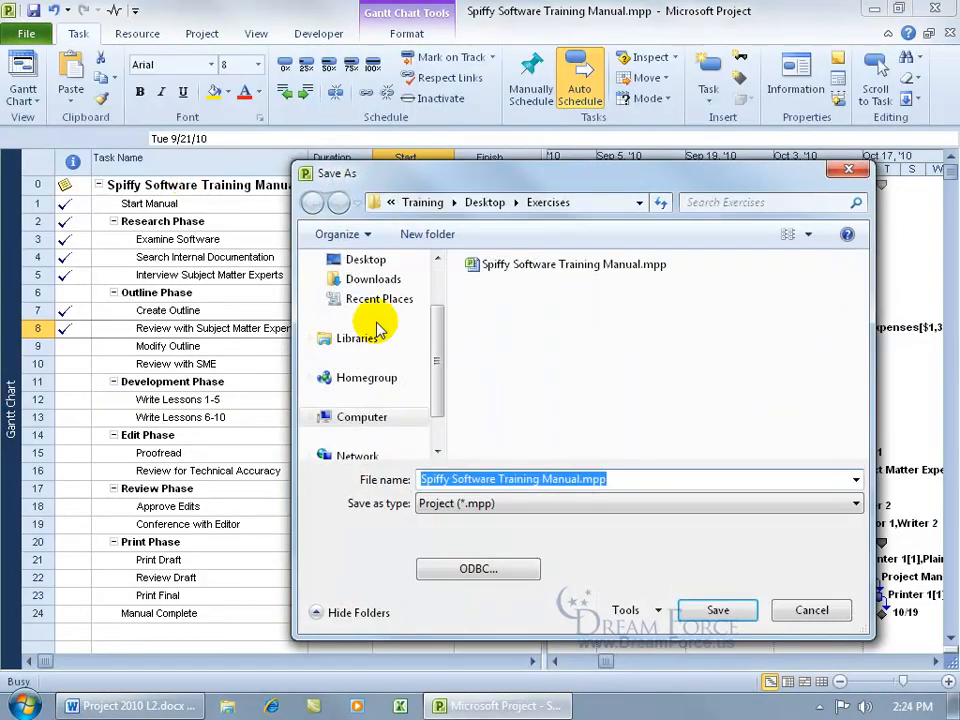
left_click(438, 506)
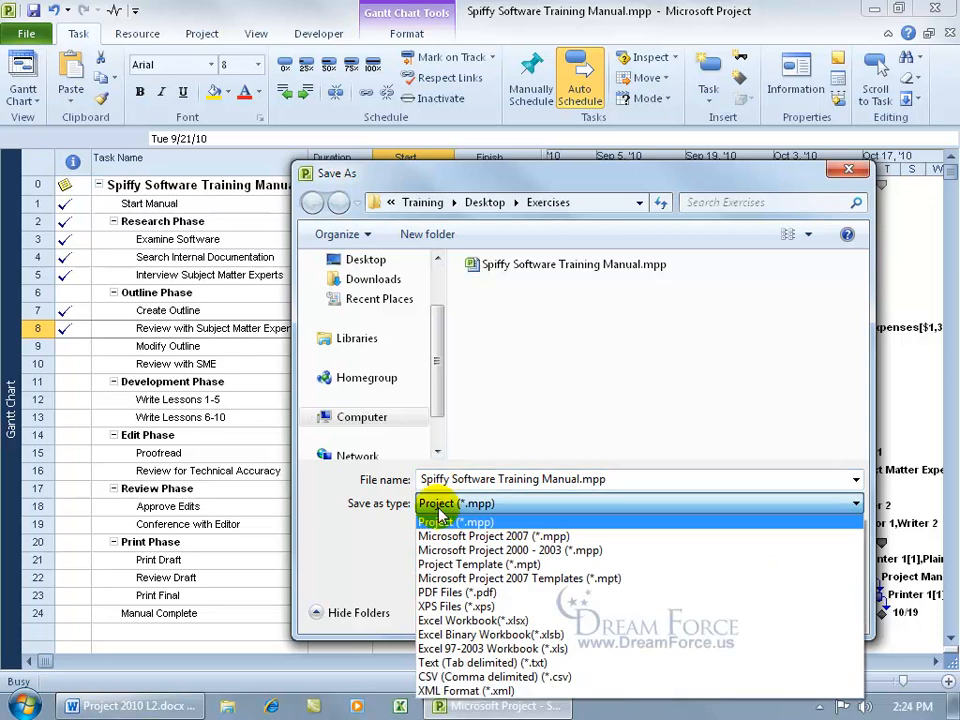
left_click(499, 566)
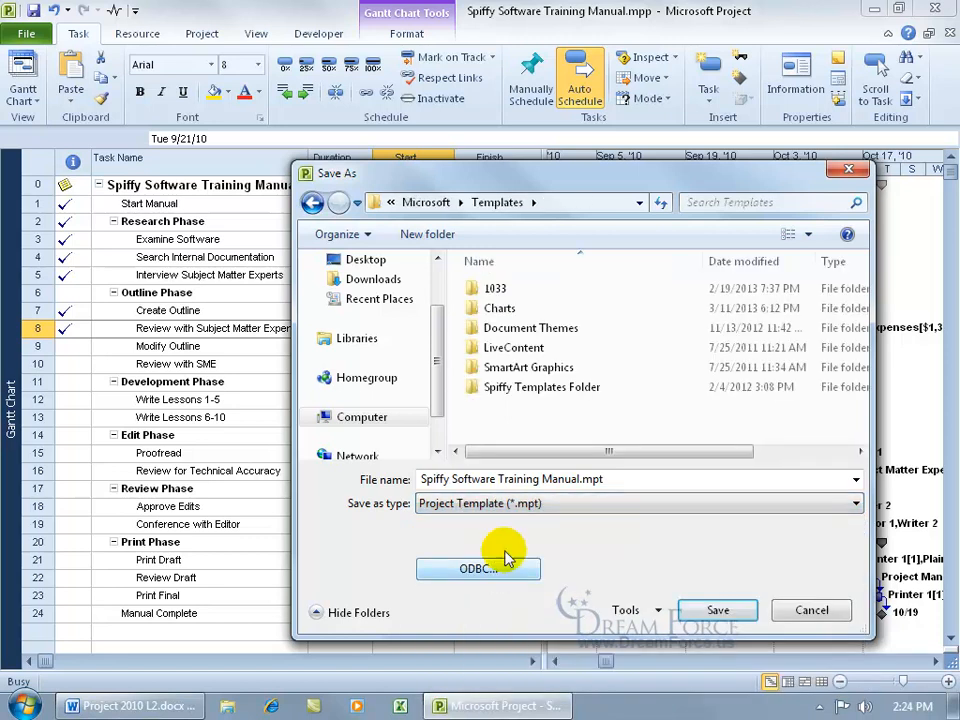
left_click(641, 482)
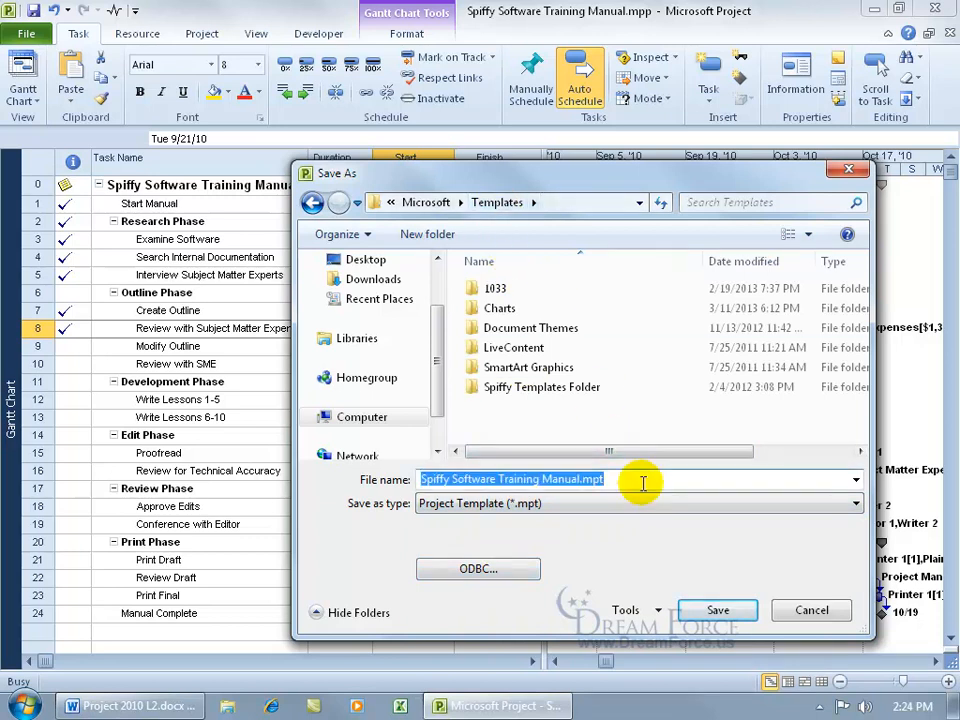
type("My Project Template KK")
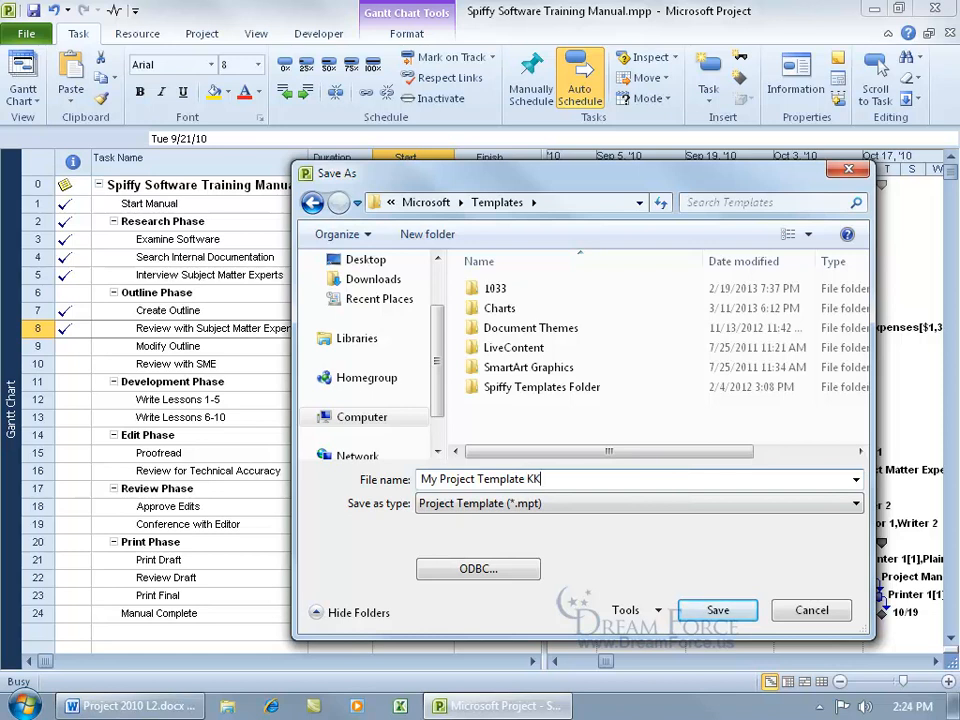
left_click(742, 613)
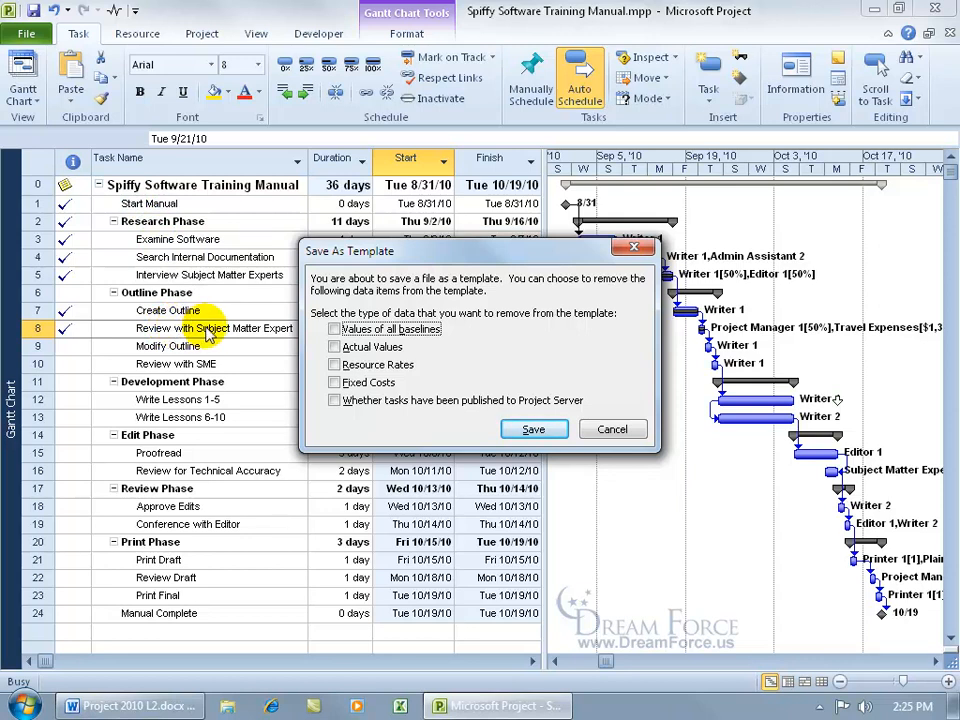
Step: Remove baseline values, actual values and Project Server publishing status from the template, then save it
left_click(334, 329)
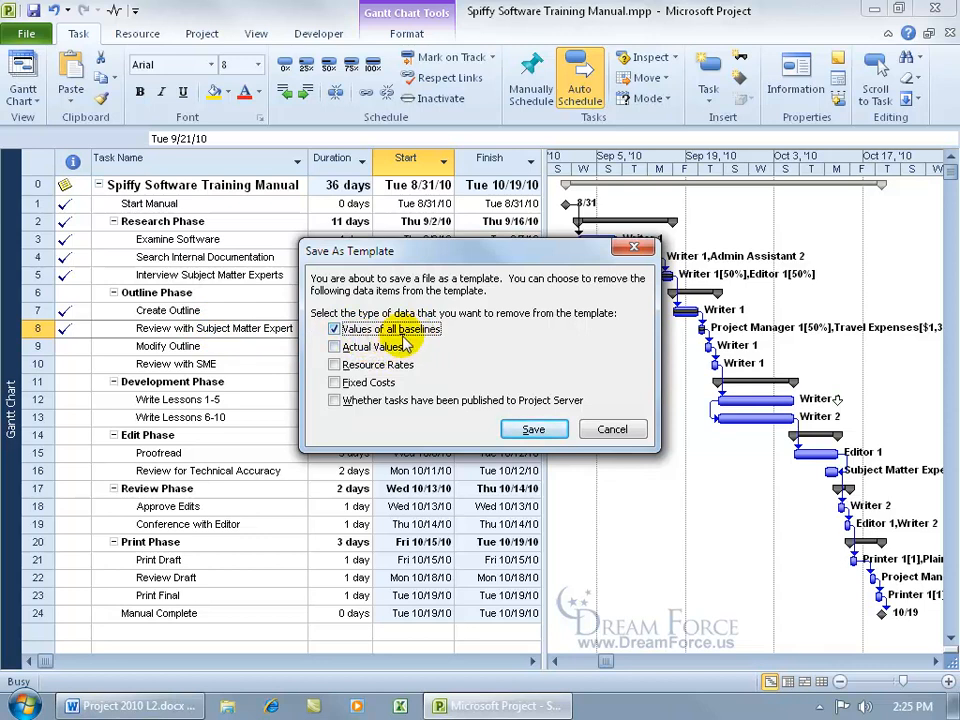
left_click(334, 346)
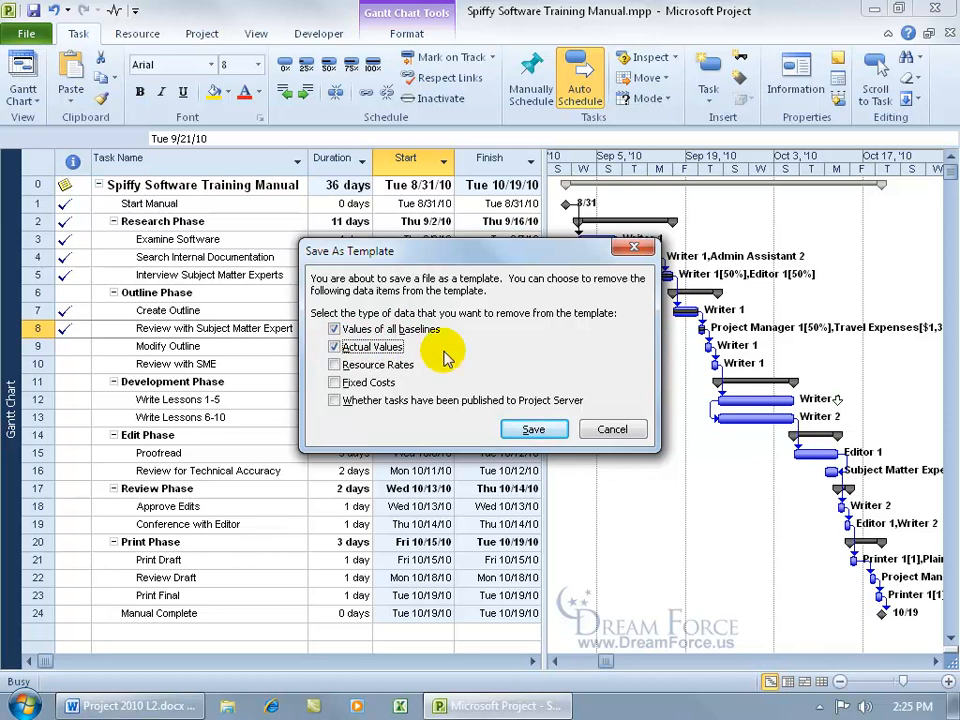
left_click(336, 402)
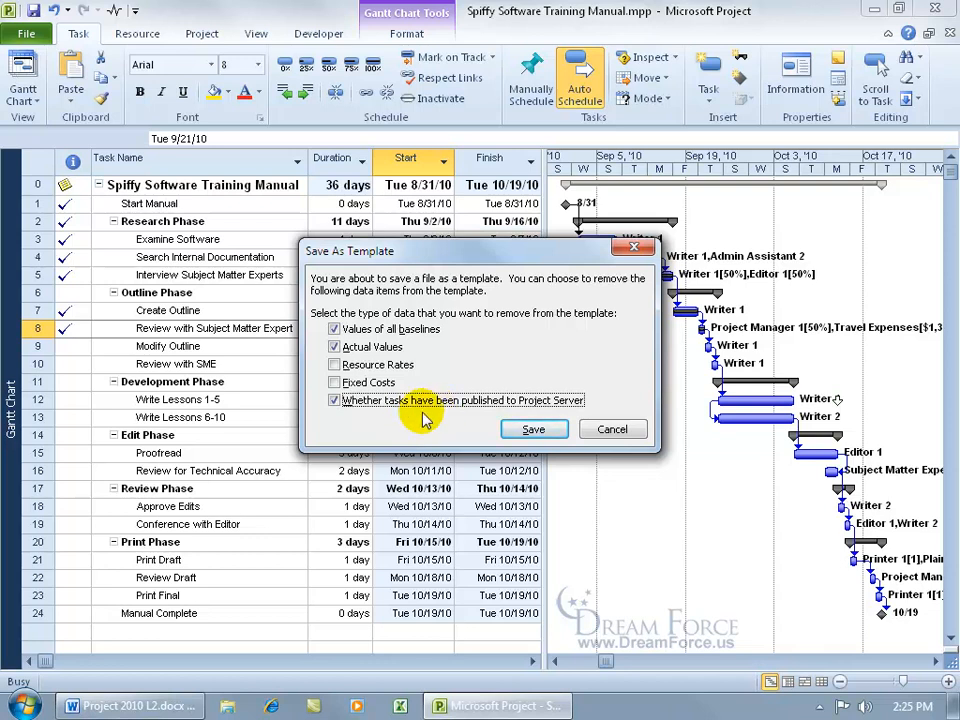
left_click(530, 430)
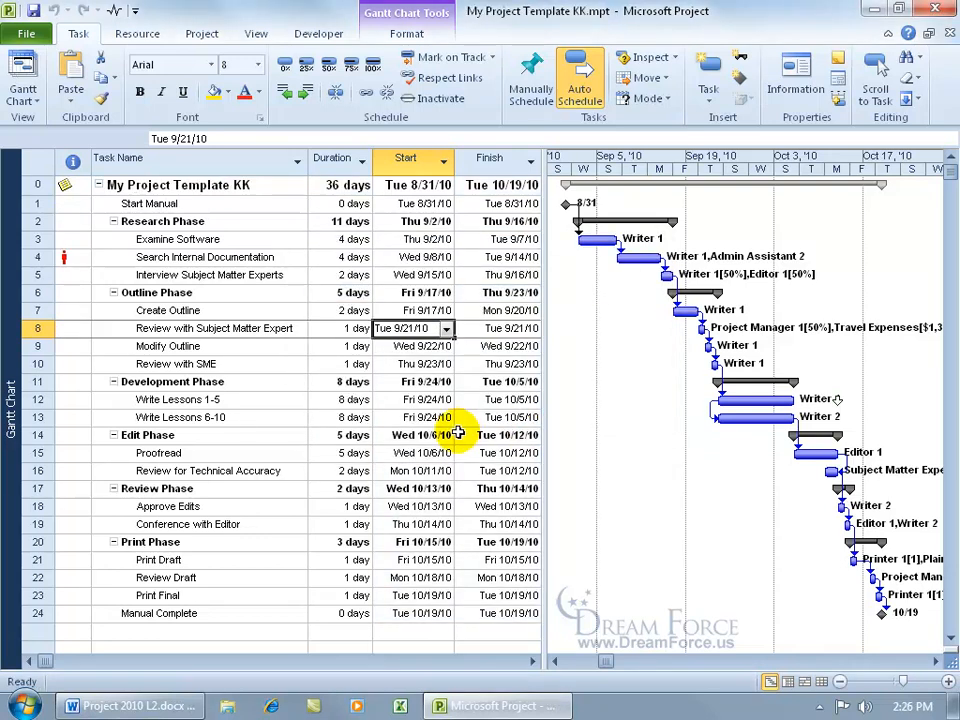
Step: Inspect the overallocated Admin Assistant 2 resource's information in the Resource Sheet view, then return to the Gantt Chart
mouse_move(70, 256)
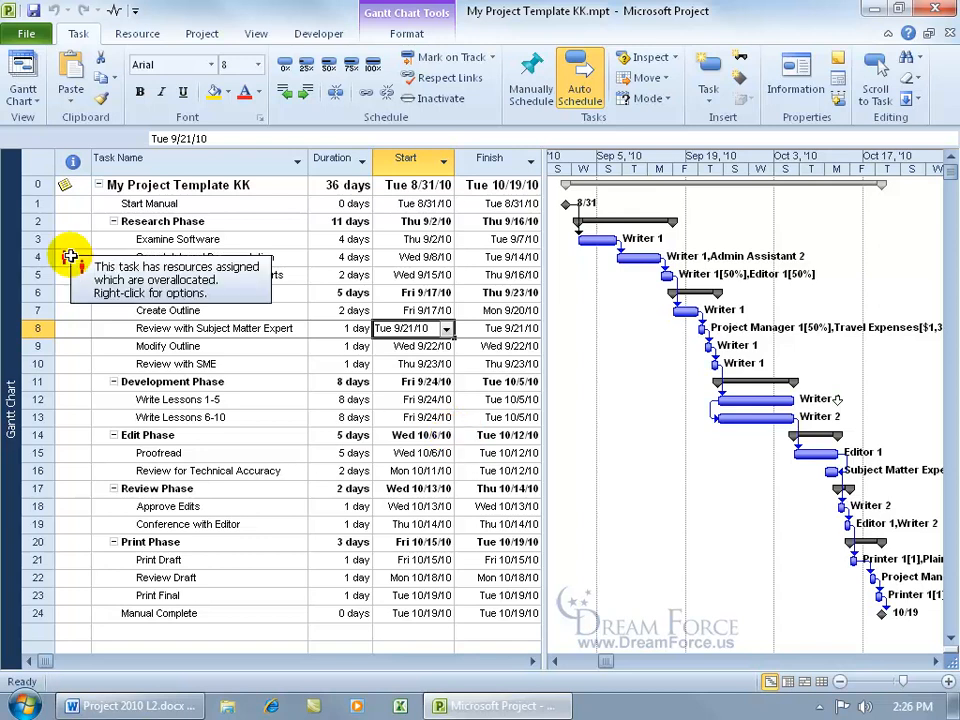
left_click(630, 256)
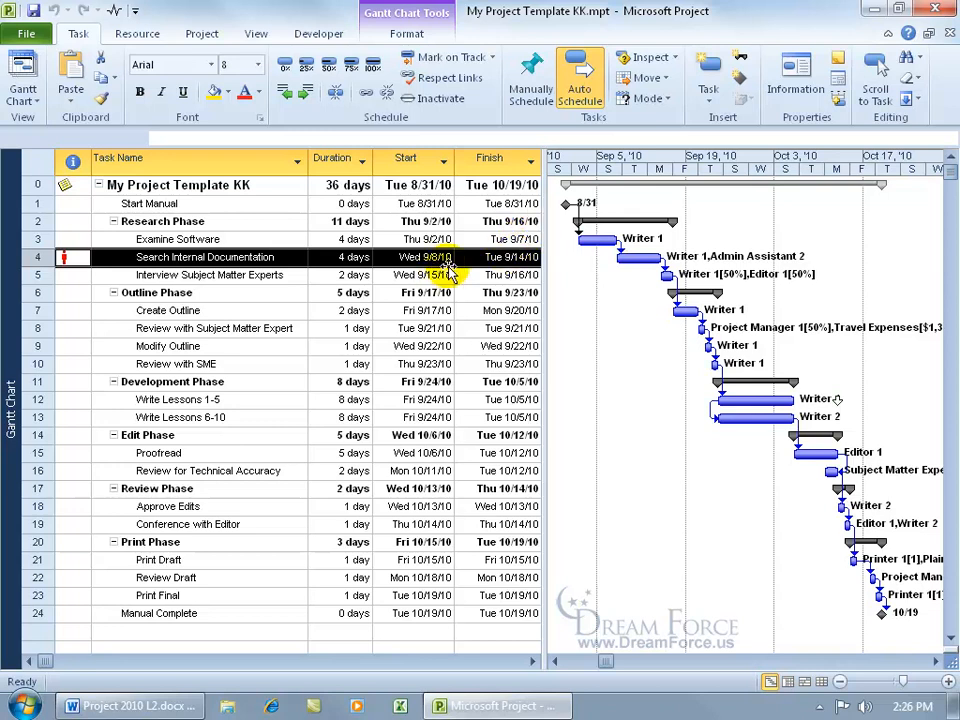
mouse_move(606, 242)
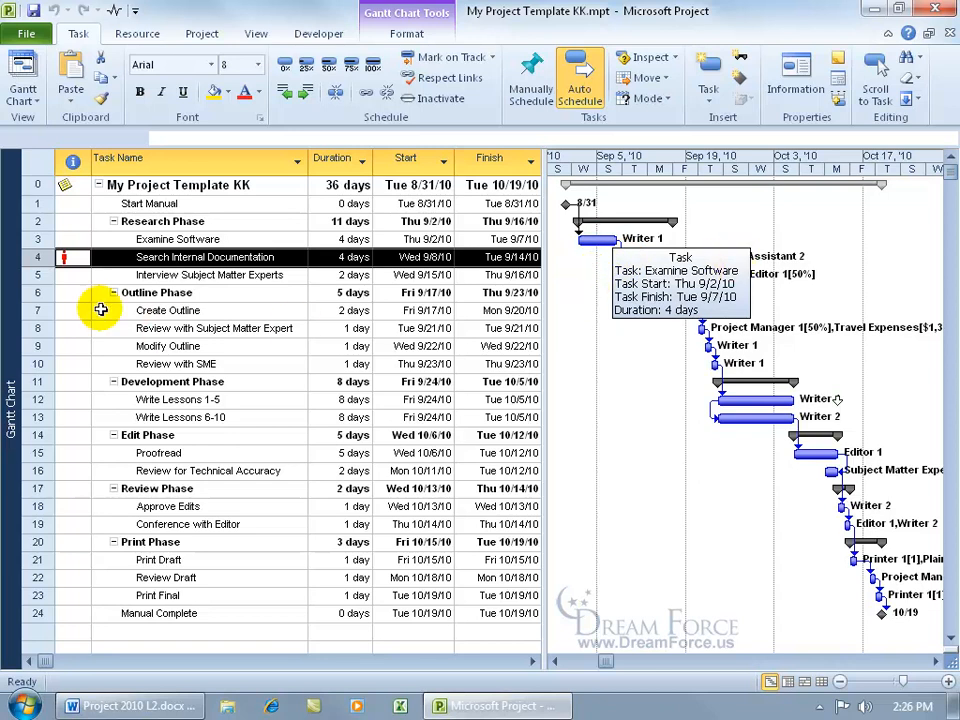
right_click(13, 314)
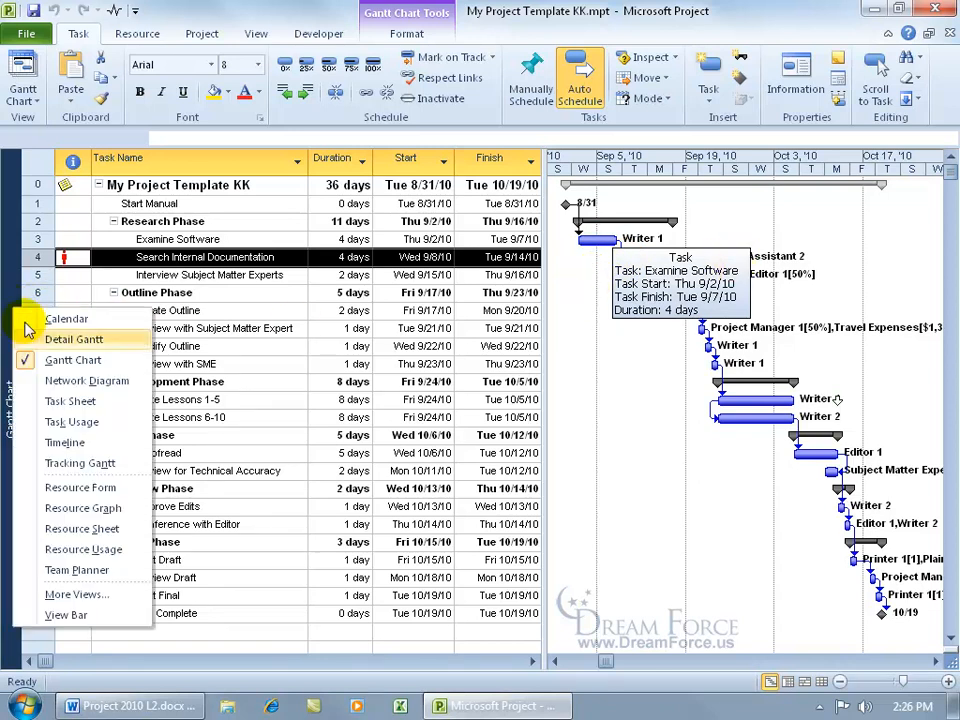
left_click(94, 527)
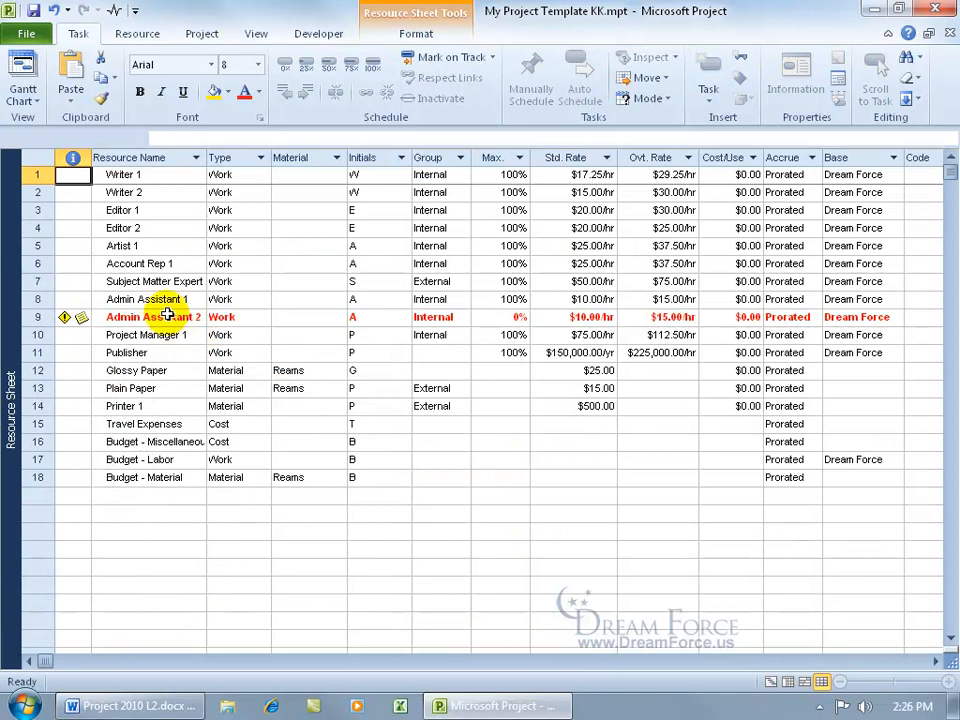
mouse_move(82, 317)
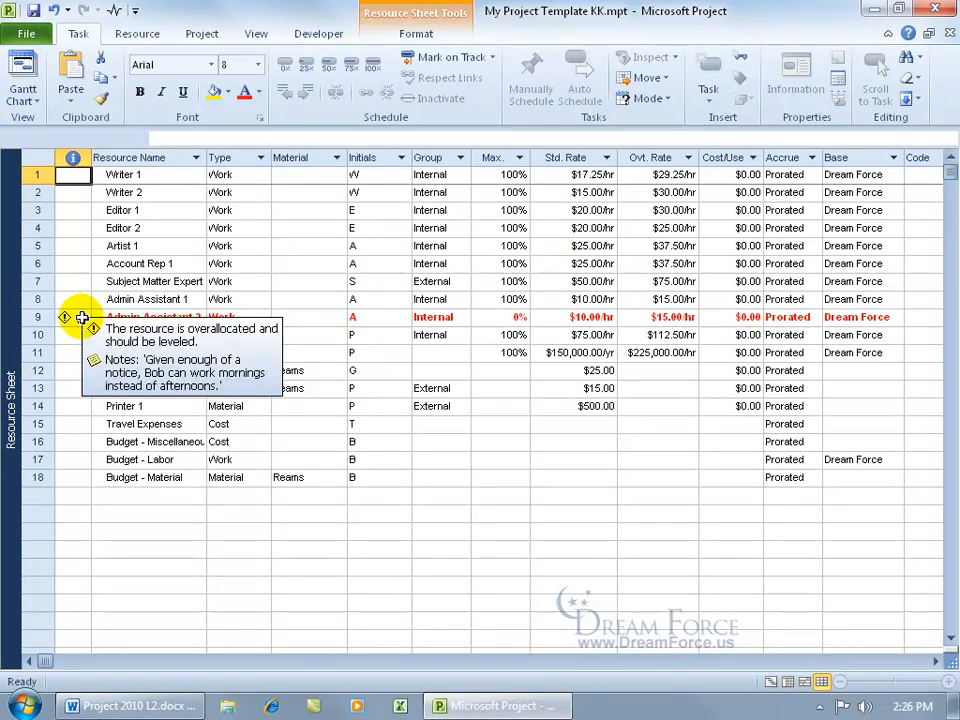
double_click(82, 317)
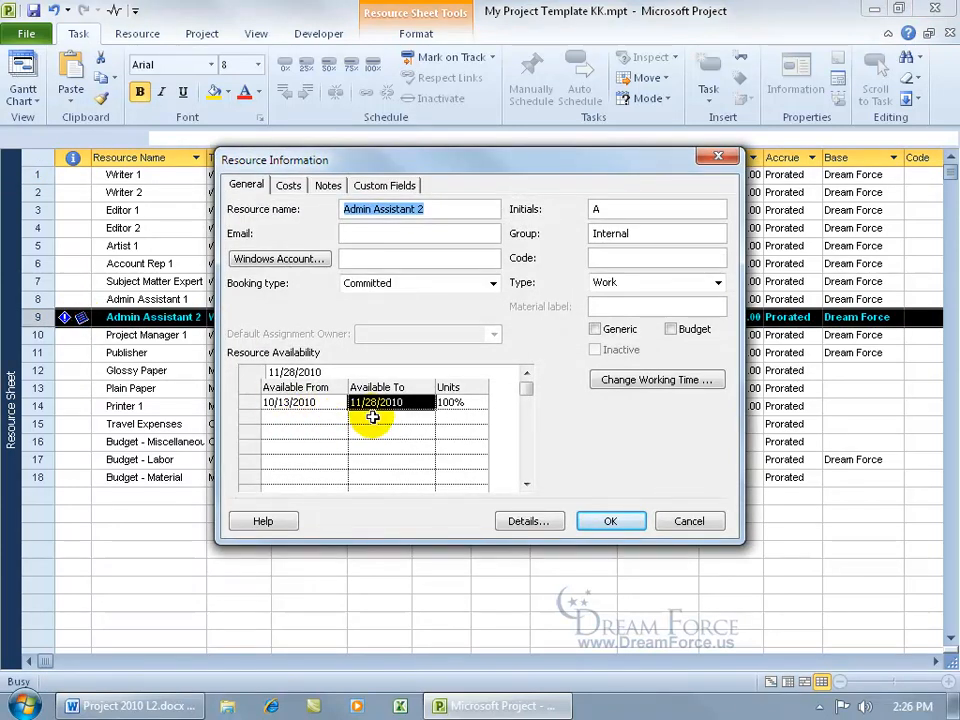
left_click(686, 521)
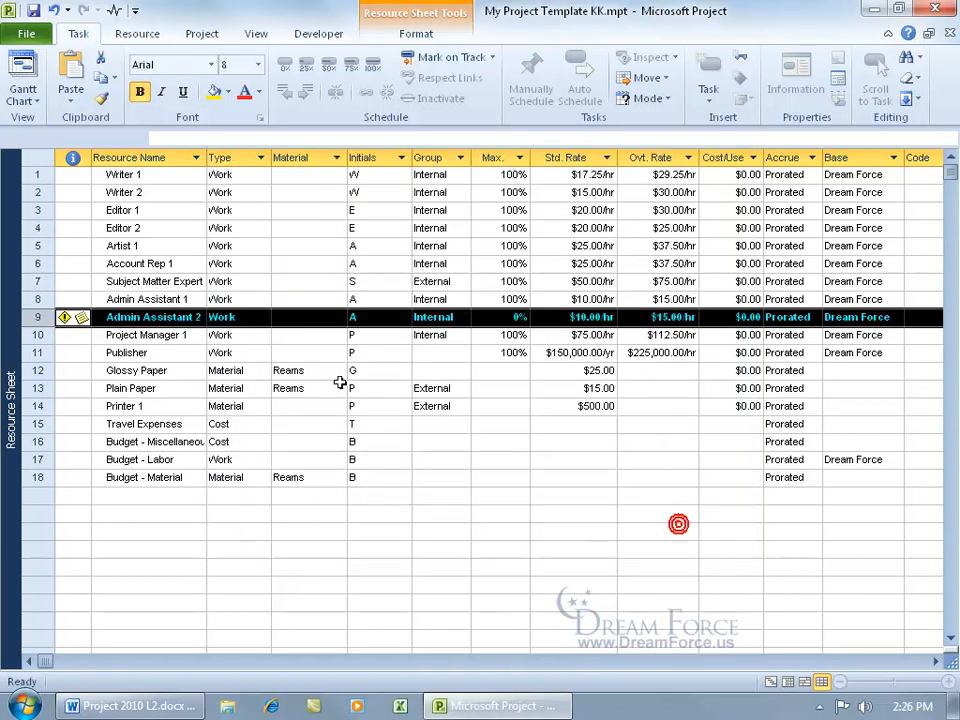
right_click(10, 240)
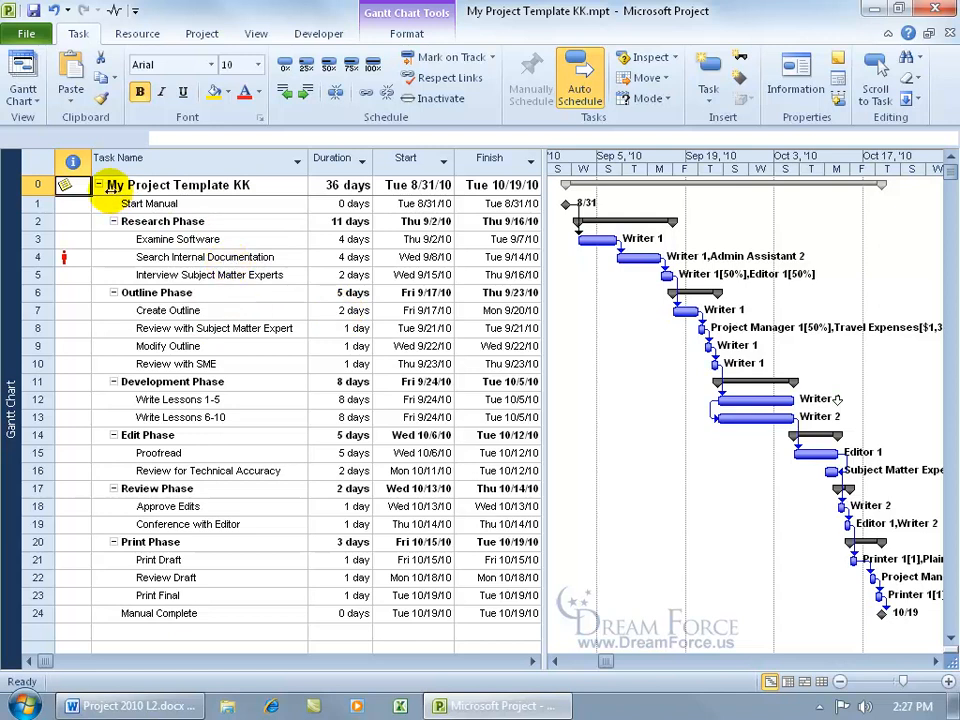
Step: Remove Admin Assistant 2 from the Search Internal Documentation task's assigned resources and save the template
left_click(178, 257)
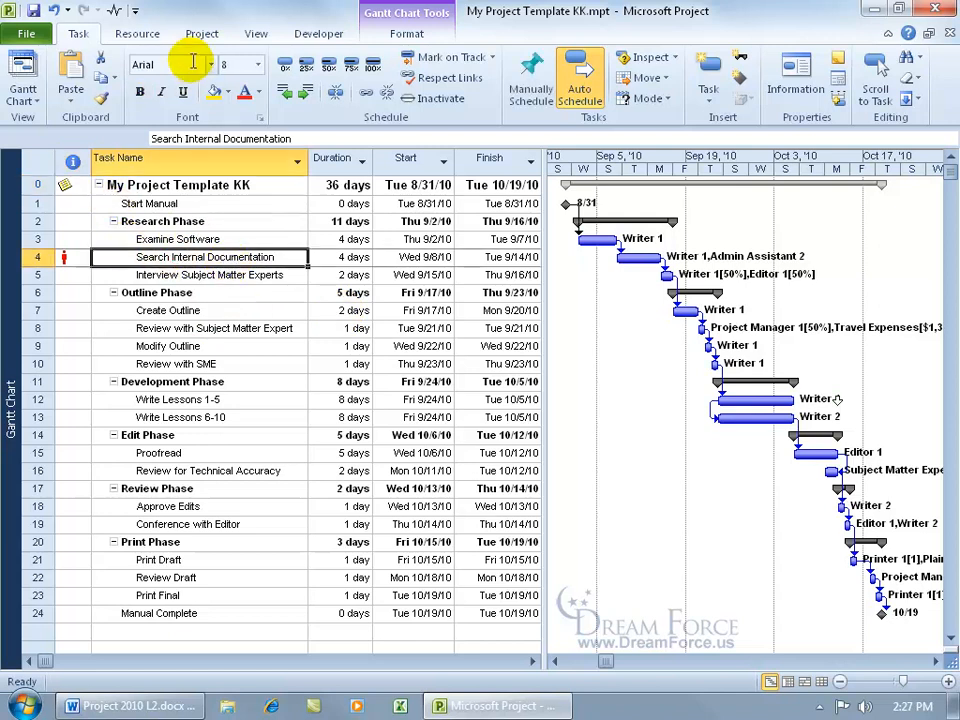
left_click(137, 33)
left_click(87, 93)
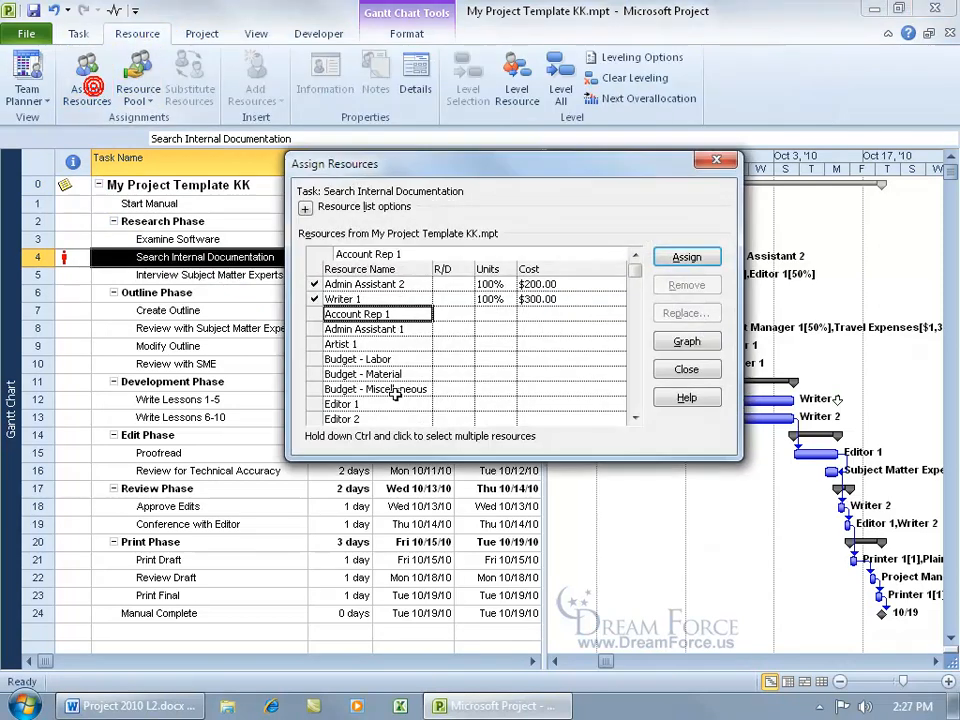
left_click(411, 284)
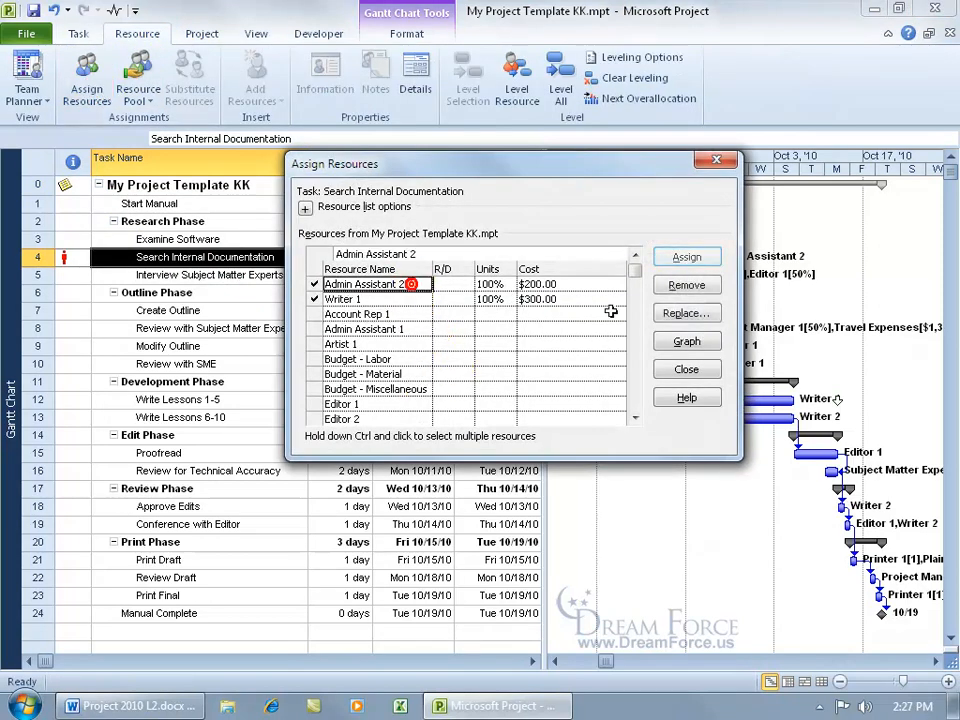
left_click(672, 285)
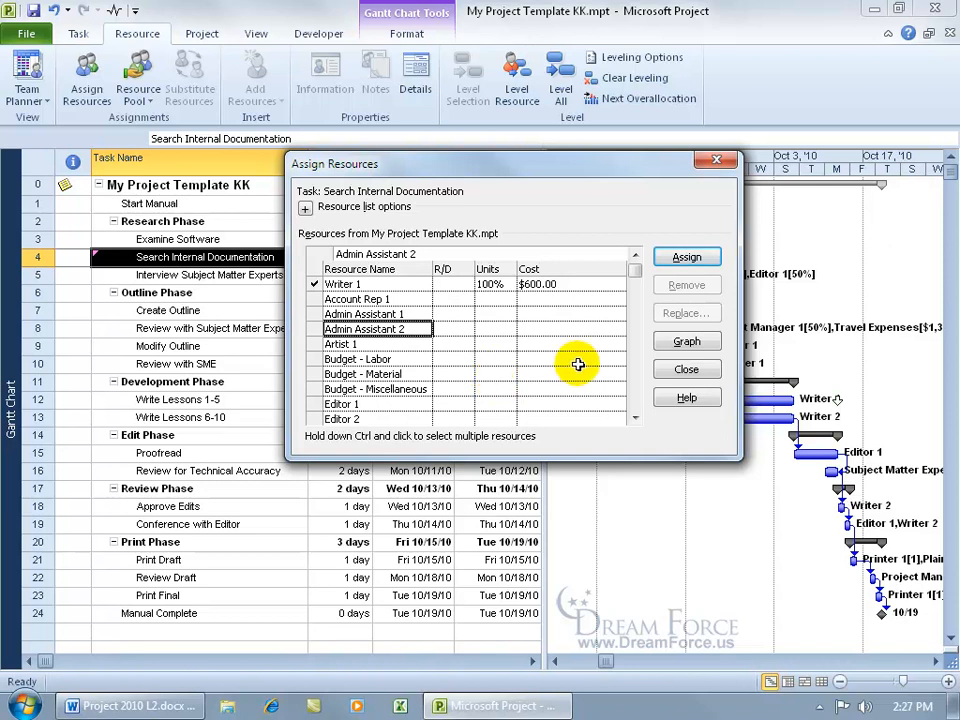
left_click(716, 160)
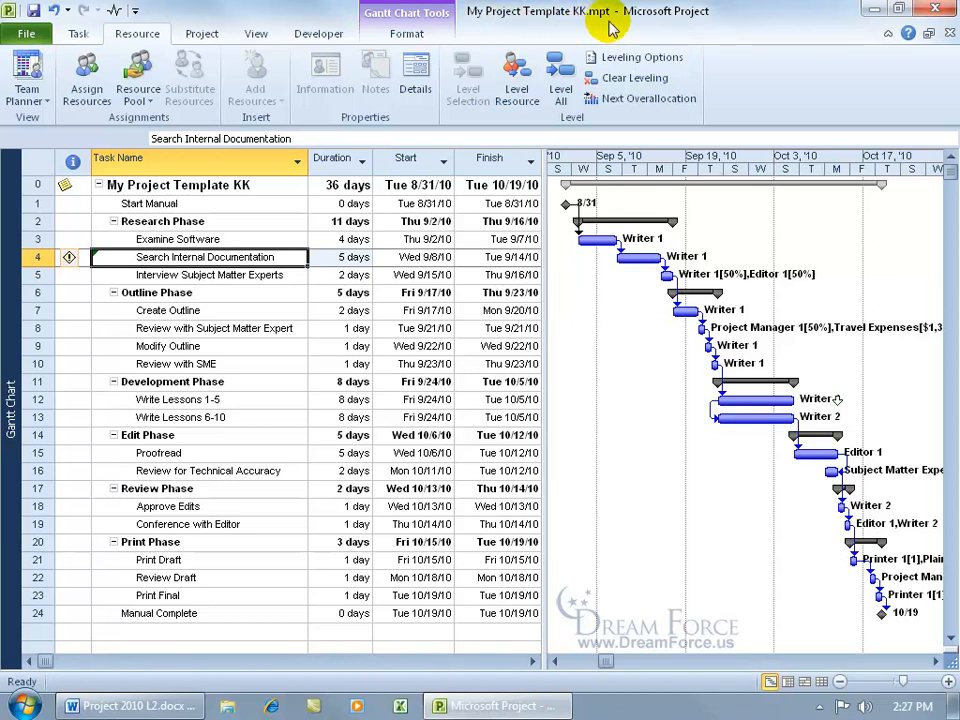
left_click(36, 12)
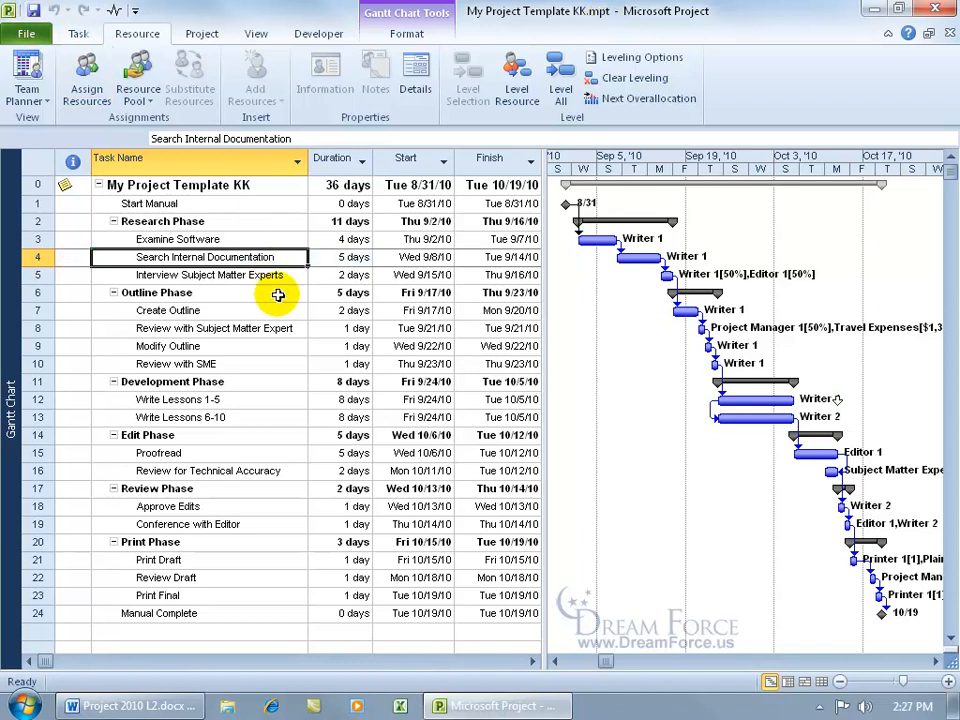
Step: Overwrite My Project Template KK.mpt as a Project Template, removing baseline values, actual values and Project Server publishing status
left_click(28, 34)
left_click(40, 90)
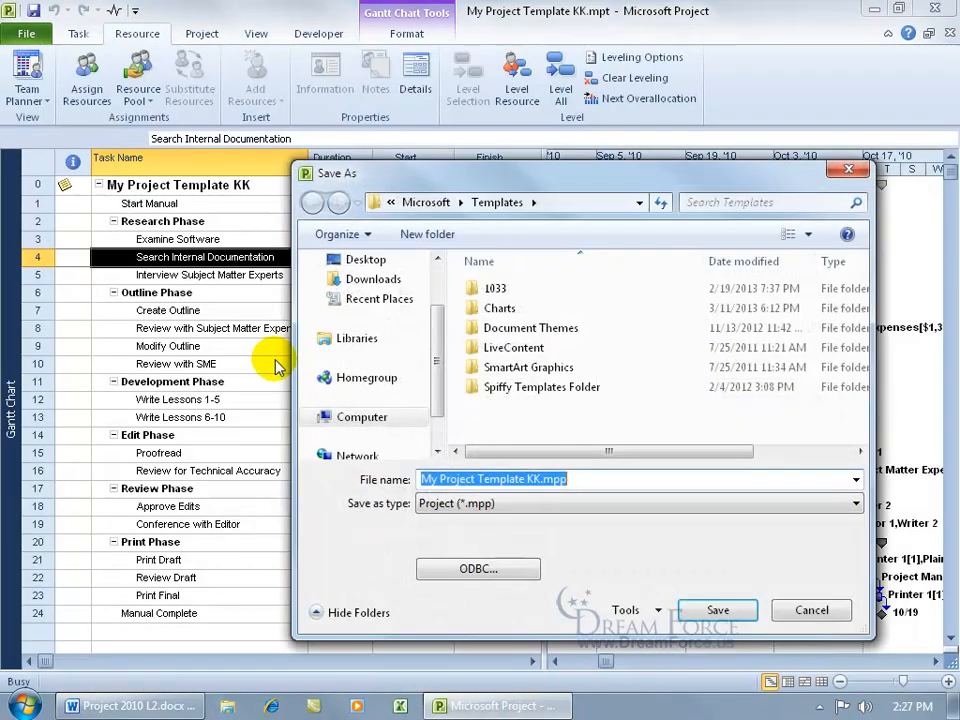
left_click(440, 503)
left_click(465, 564)
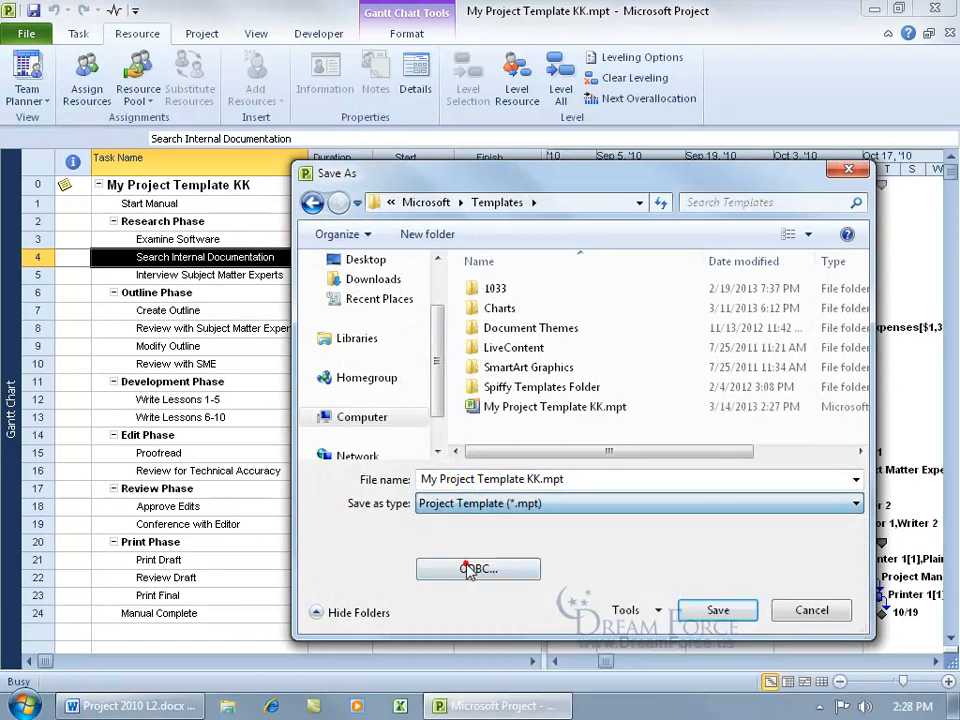
double_click(555, 415)
left_click(446, 421)
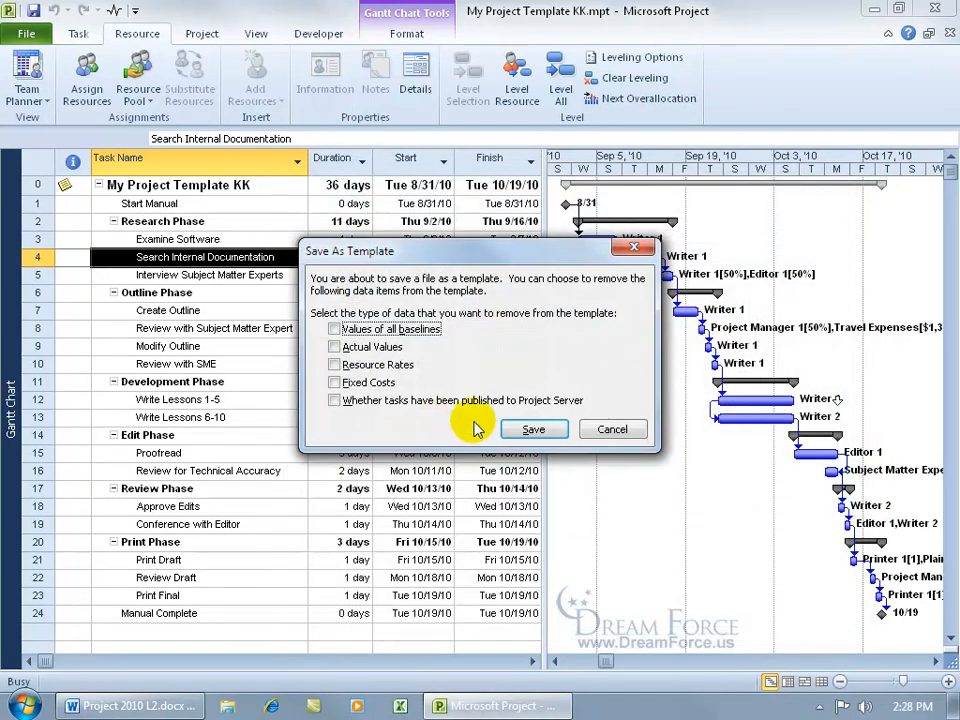
left_click(334, 329)
left_click(334, 347)
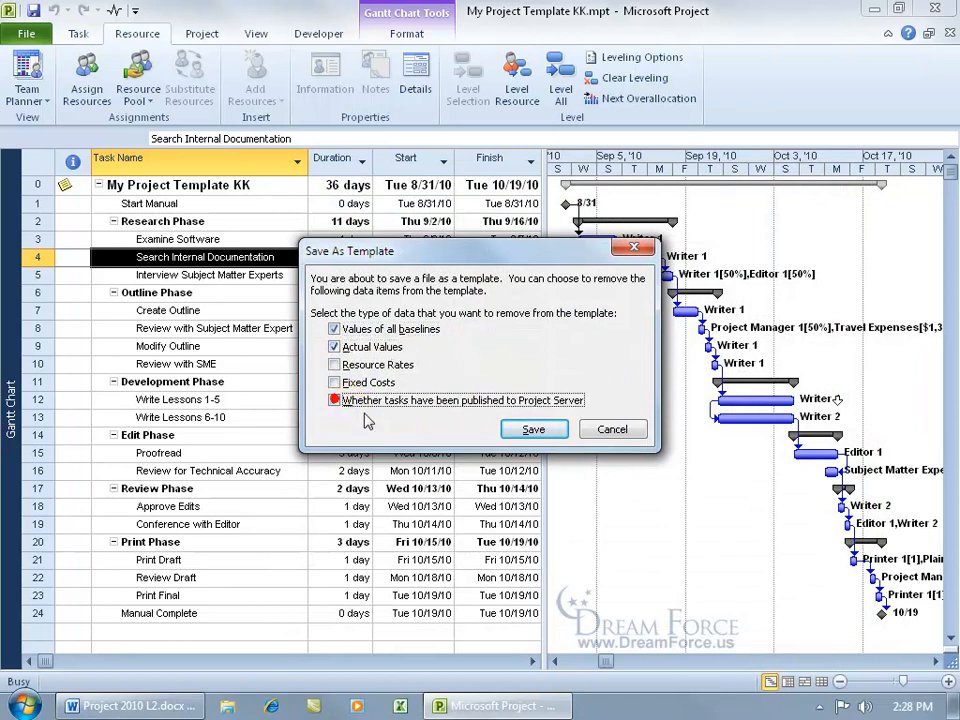
left_click(334, 400)
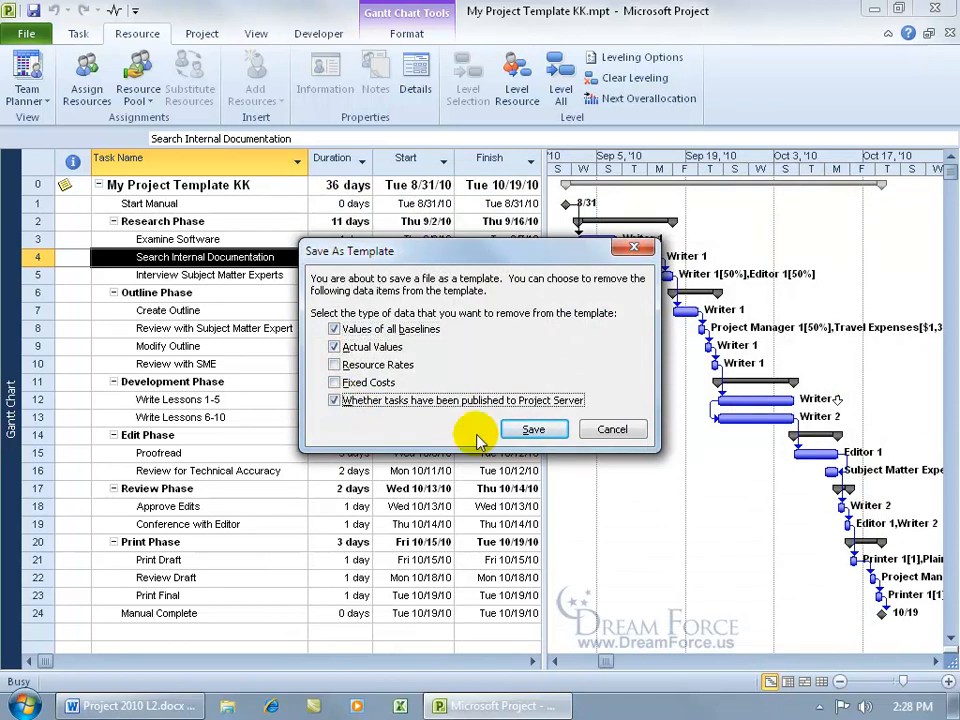
left_click(533, 429)
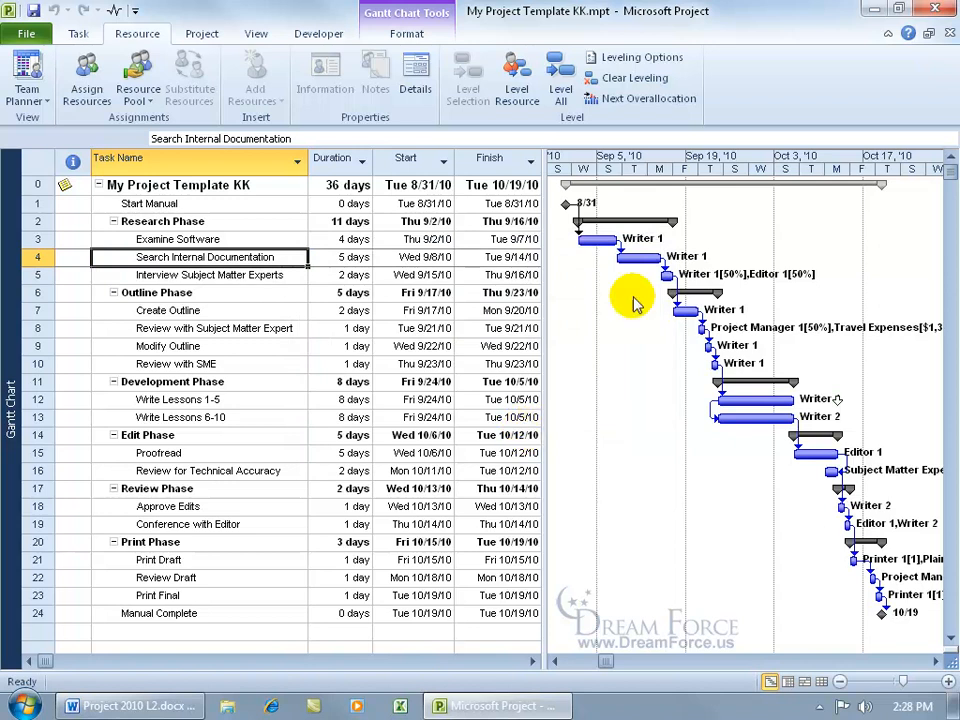
Step: Close the template without saving changes and create a new project from the My Project Template KK personal template
left_click(946, 33)
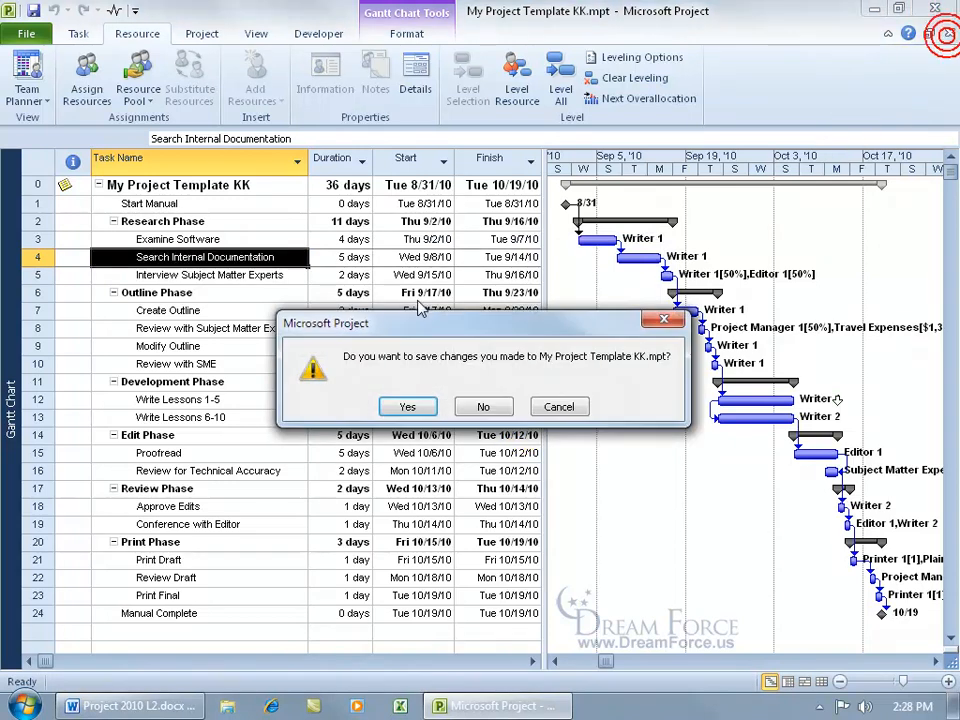
left_click(483, 406)
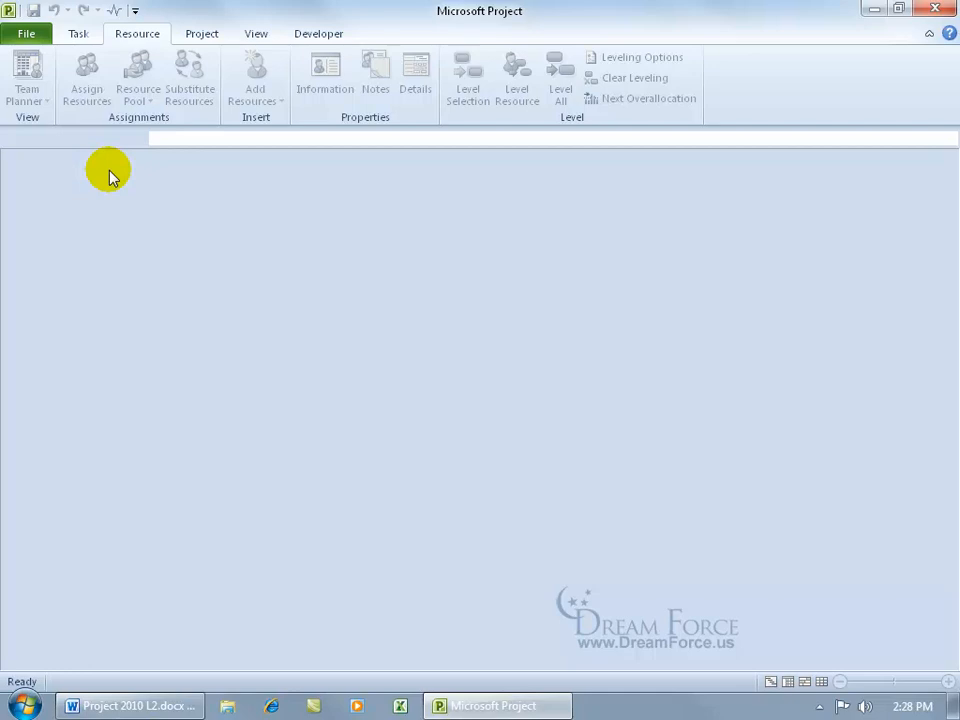
left_click(26, 33)
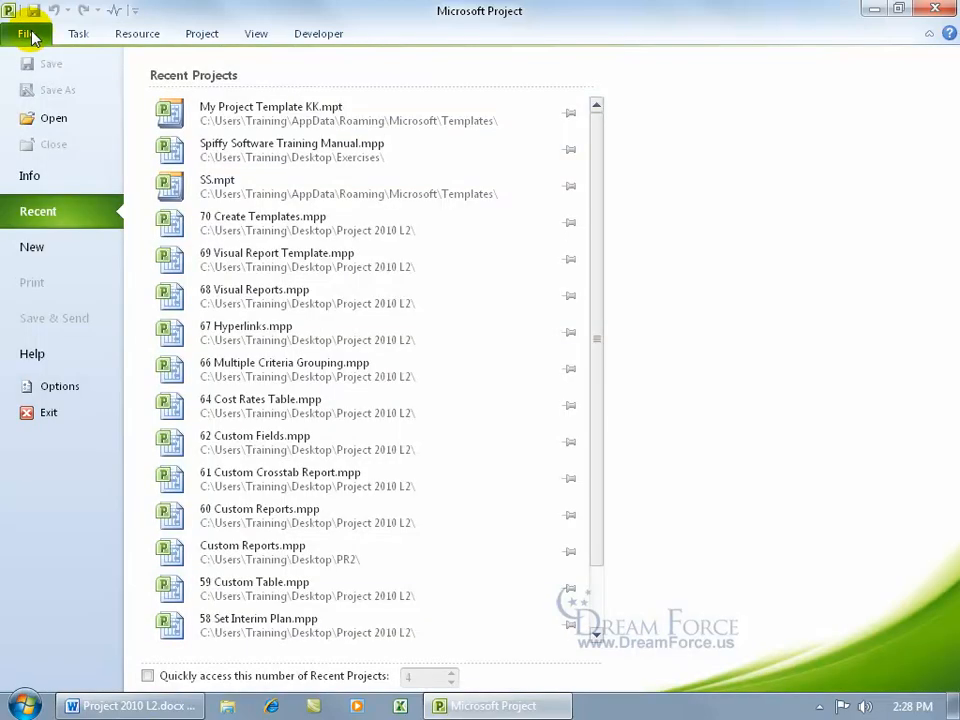
left_click(47, 246)
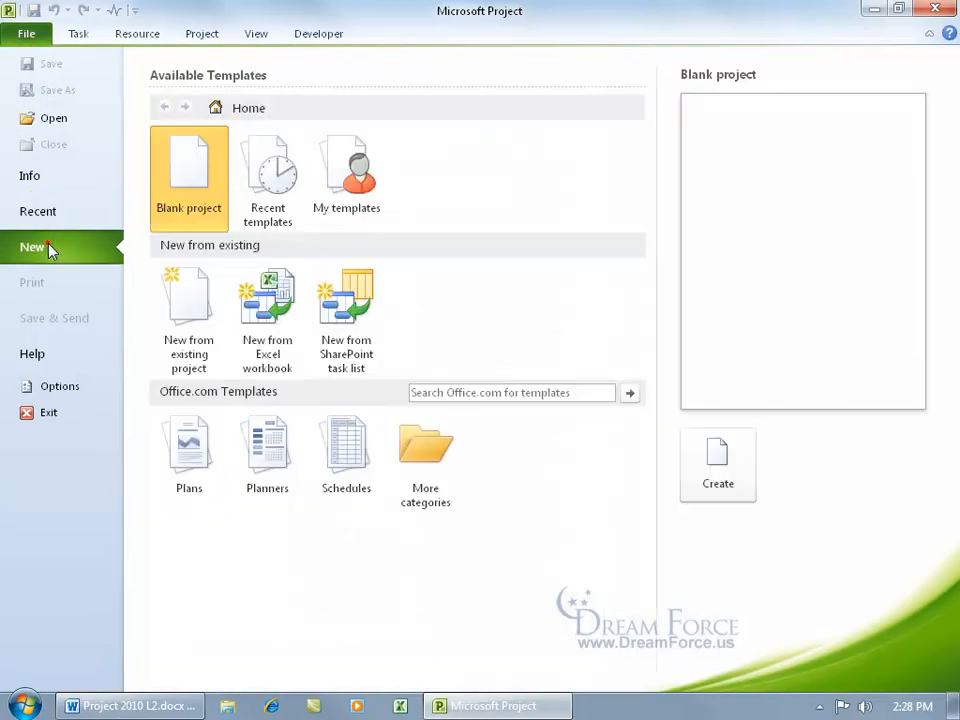
left_click(350, 197)
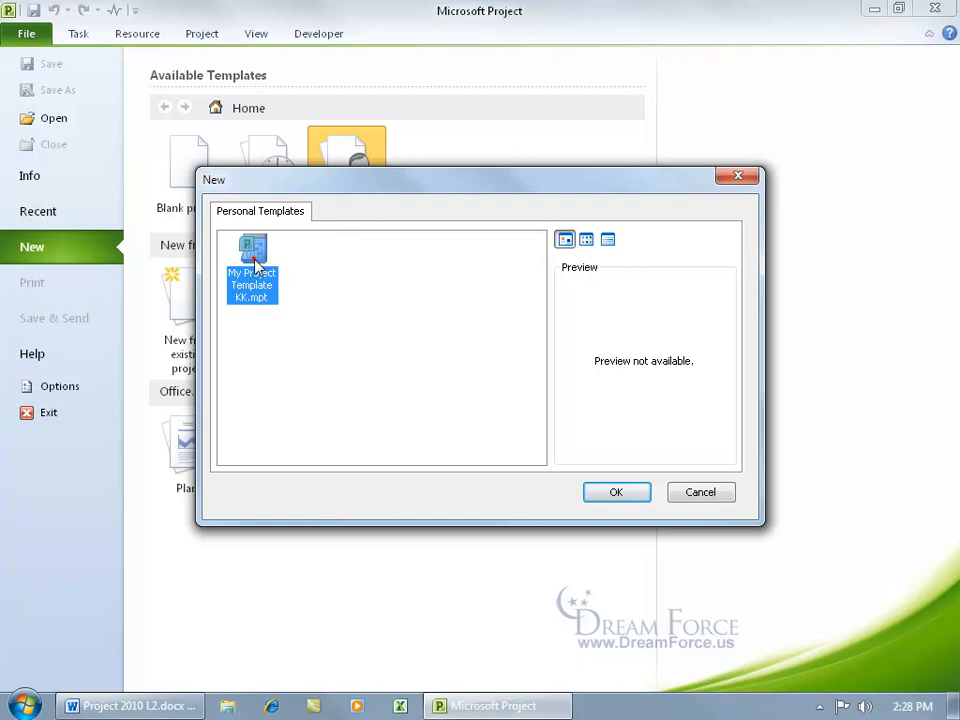
double_click(253, 262)
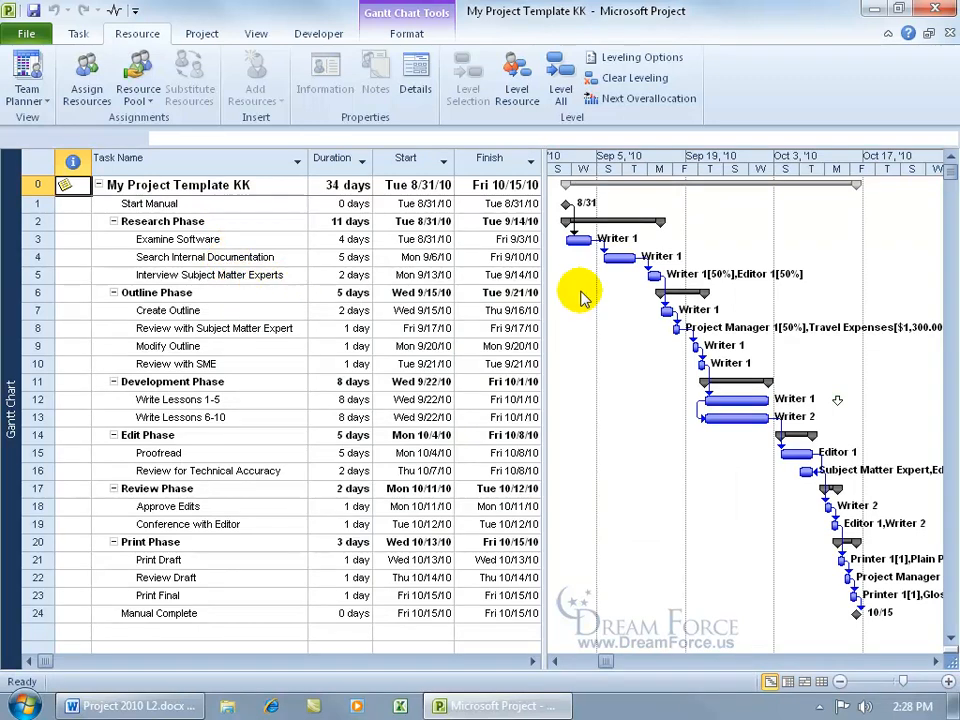
Step: Rename the project summary task to Database Software Training Manual
left_click(176, 185)
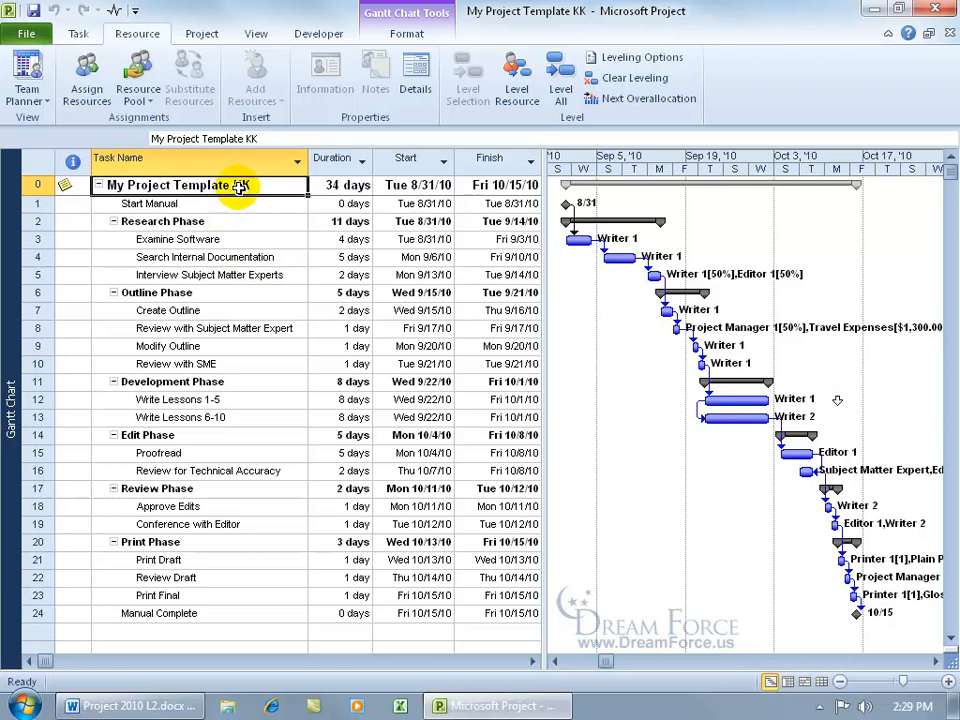
type("Database Software Training Manual")
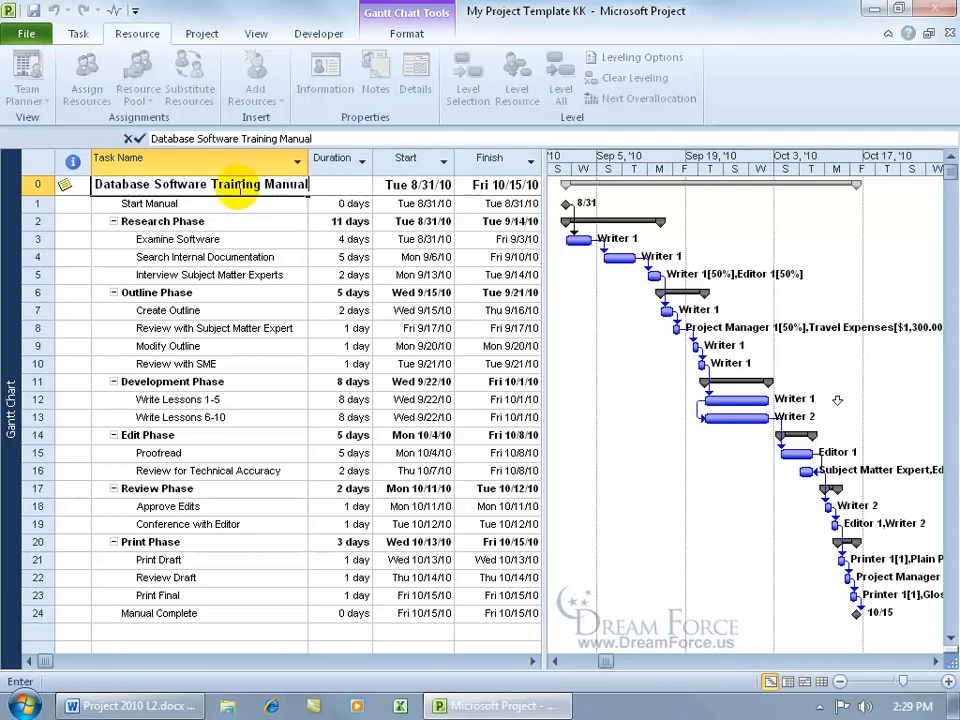
key("Return")
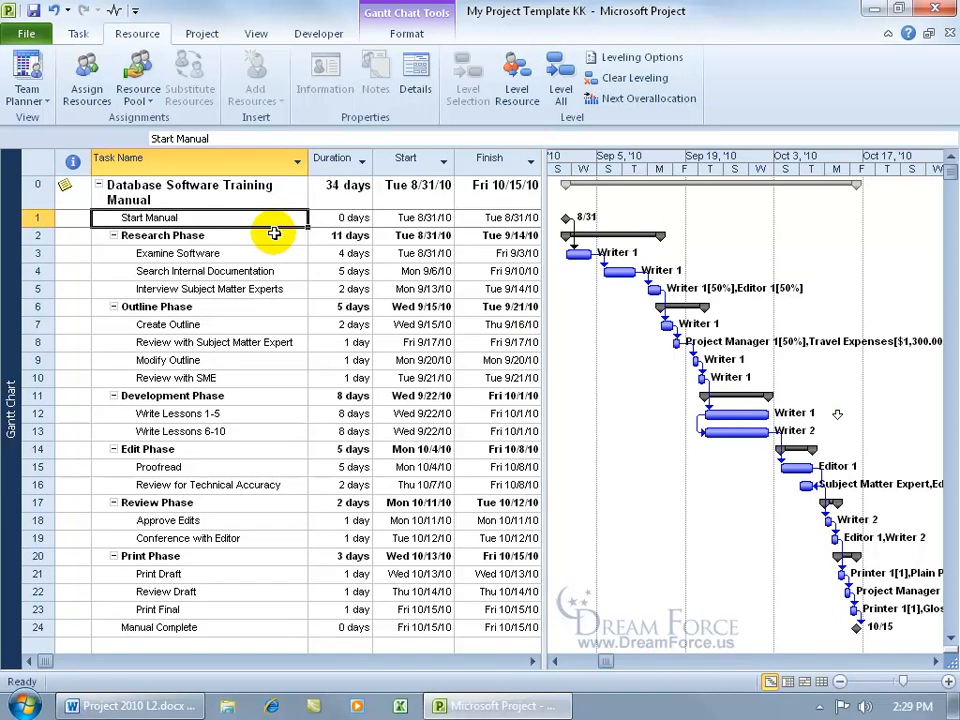
Step: Save the new project to the Desktop as Database Project
left_click(34, 11)
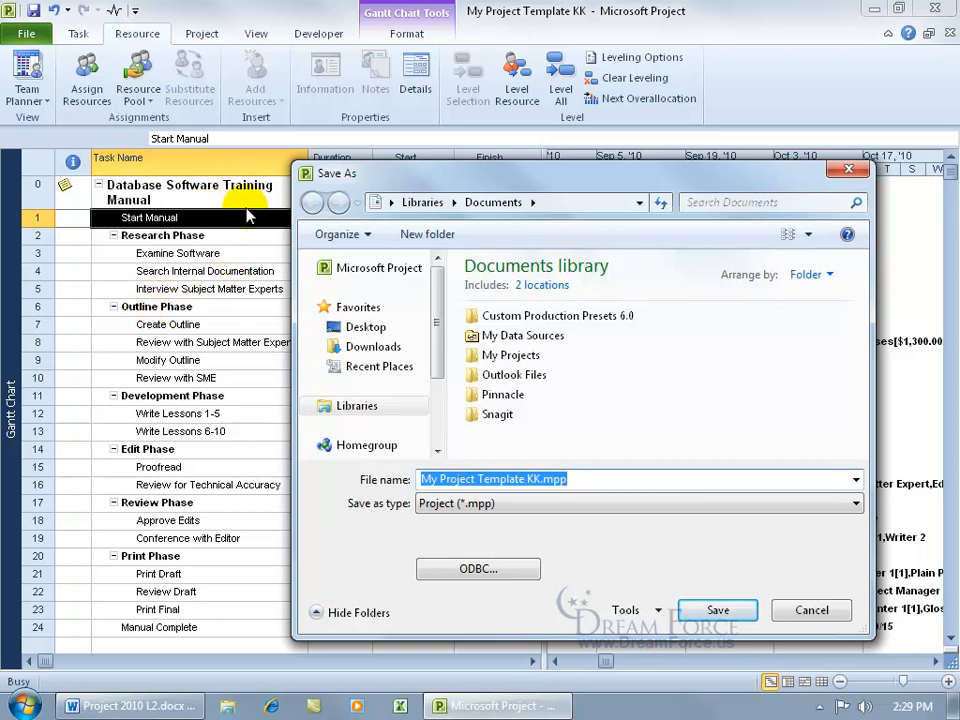
left_click(353, 328)
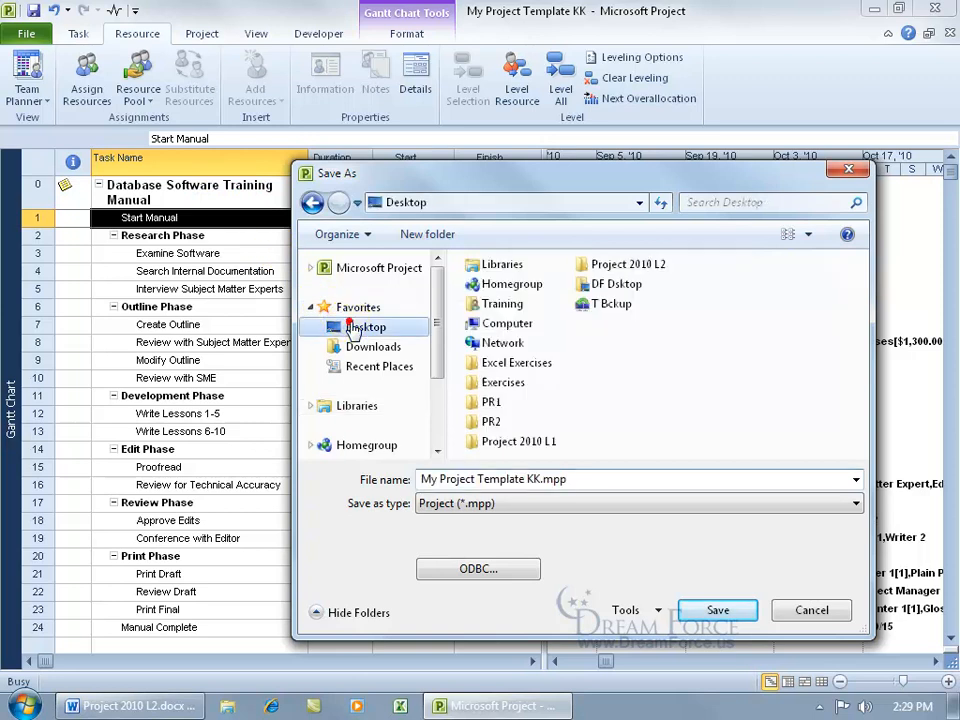
triple_click(591, 483)
type("Database Project")
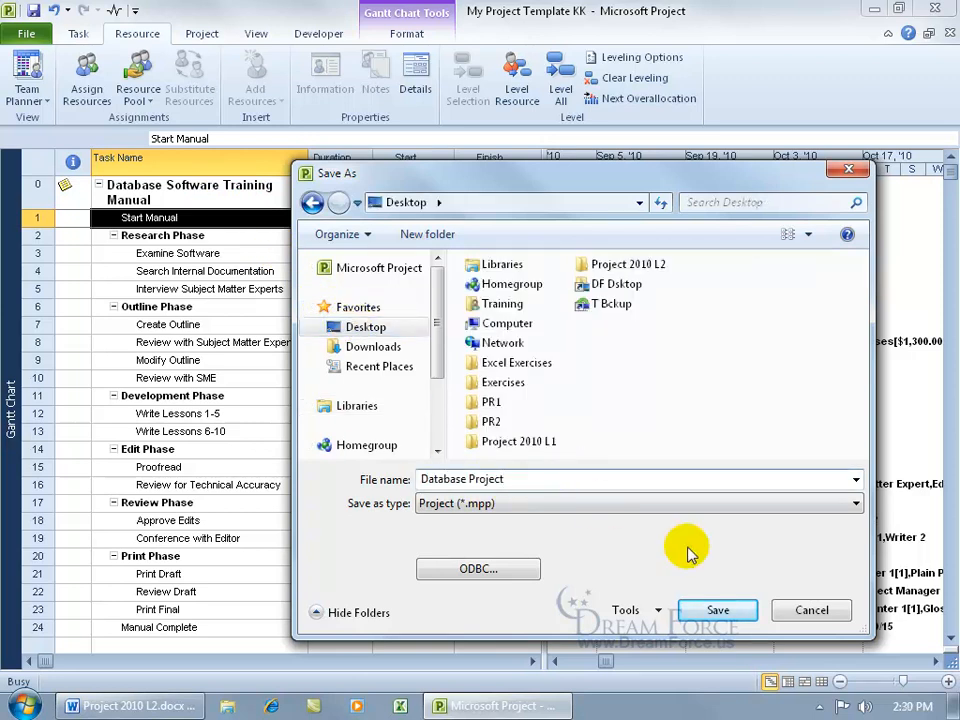
left_click(718, 610)
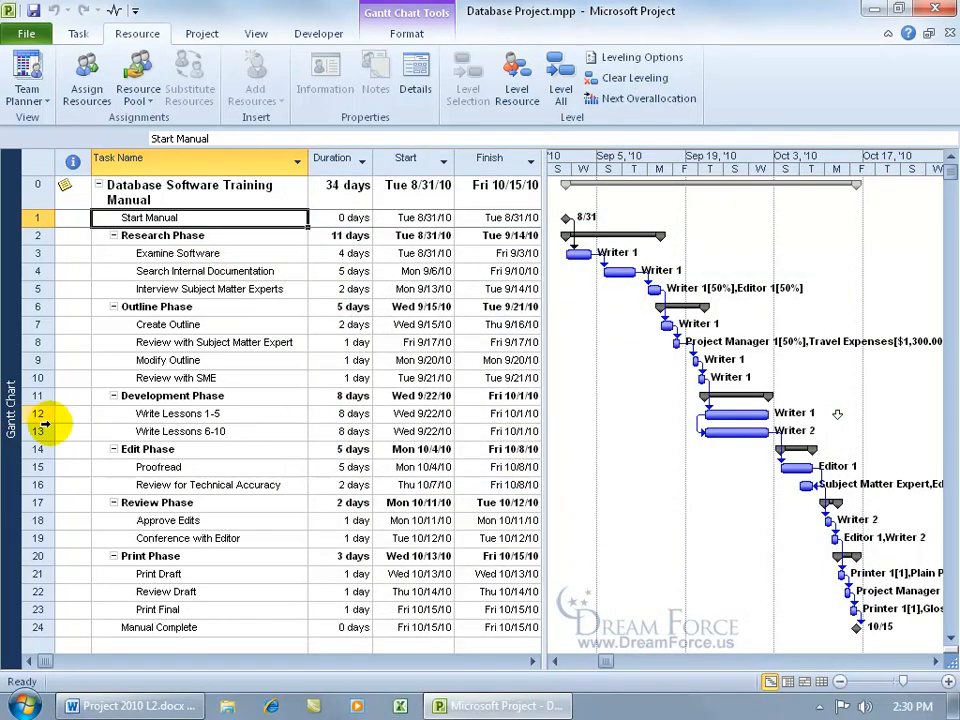
Step: Switch to the Resource Sheet view
right_click(10, 392)
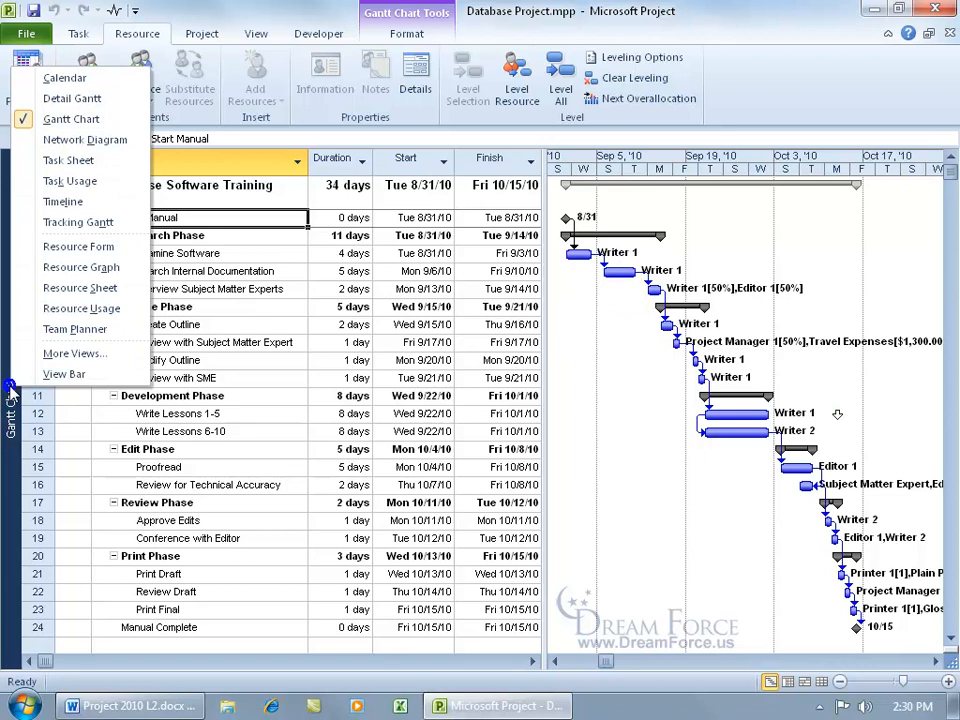
left_click(50, 289)
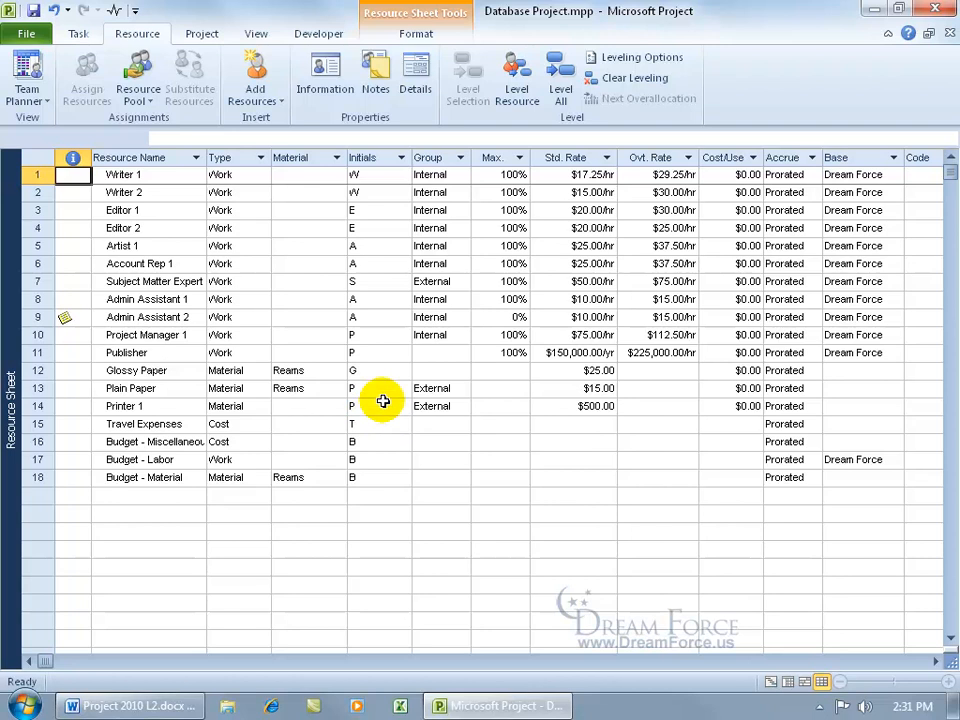
Step: Start saving as a Project Template and delete the old My Project Template KK.mpt file from the Templates folder
left_click(35, 35)
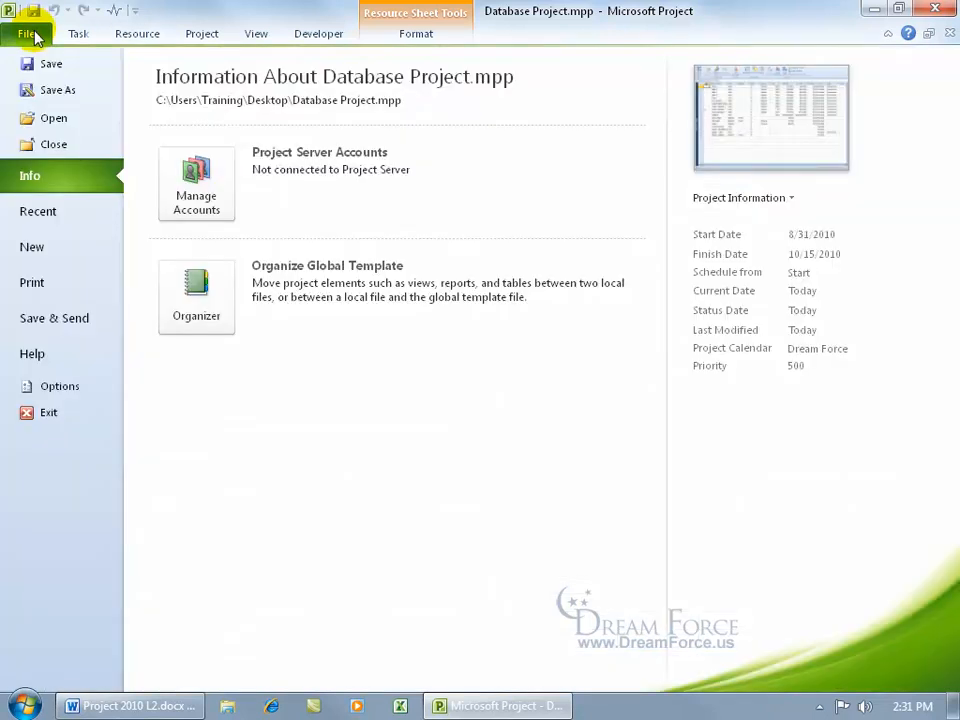
left_click(58, 90)
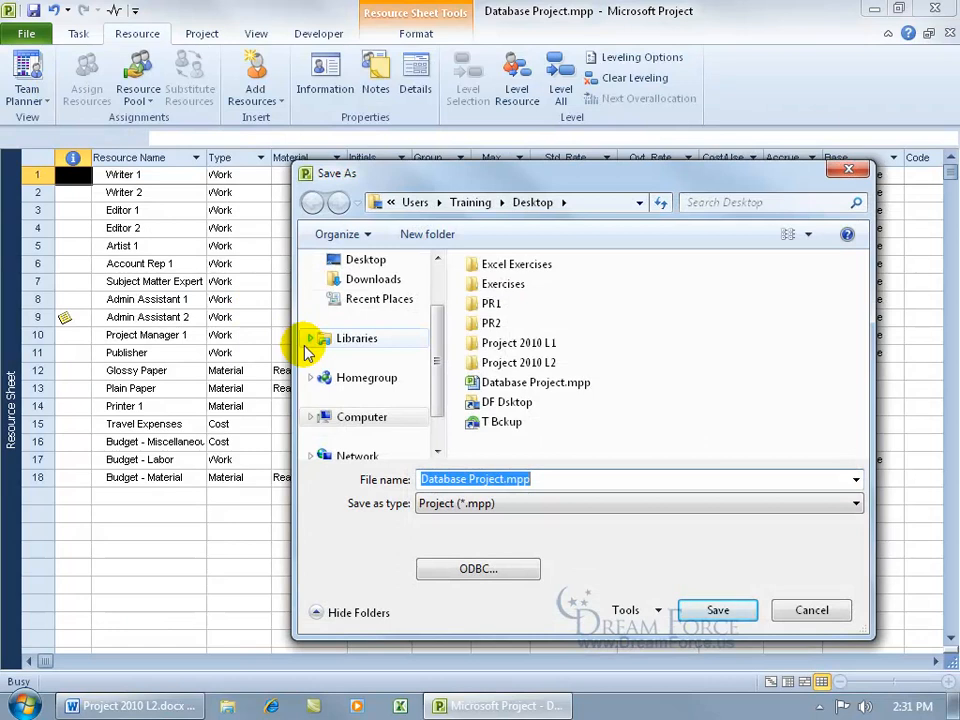
left_click(440, 503)
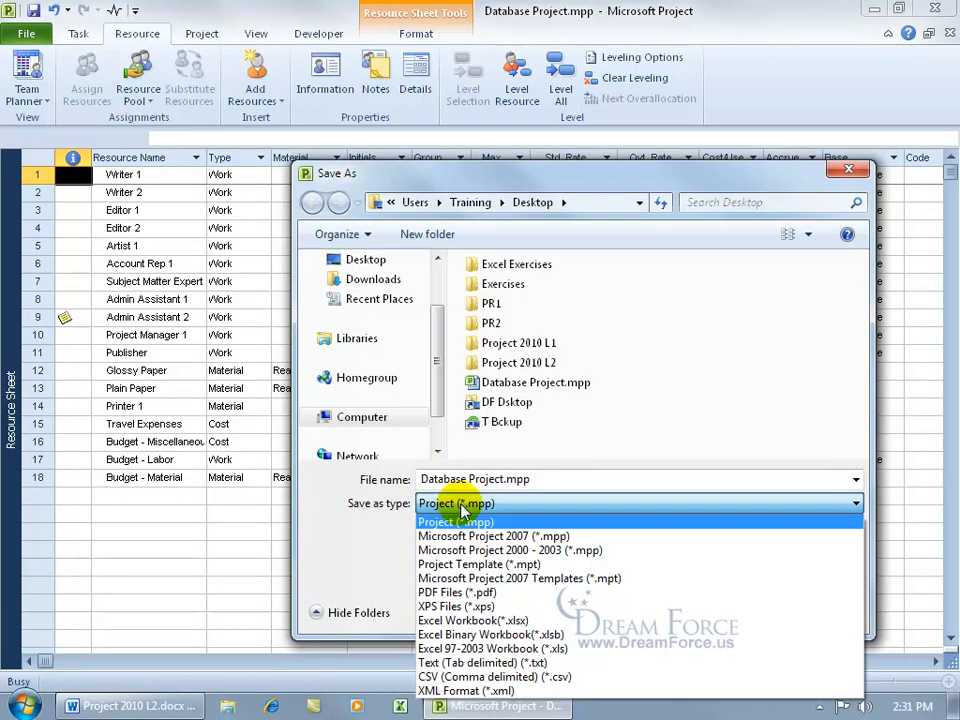
left_click(482, 564)
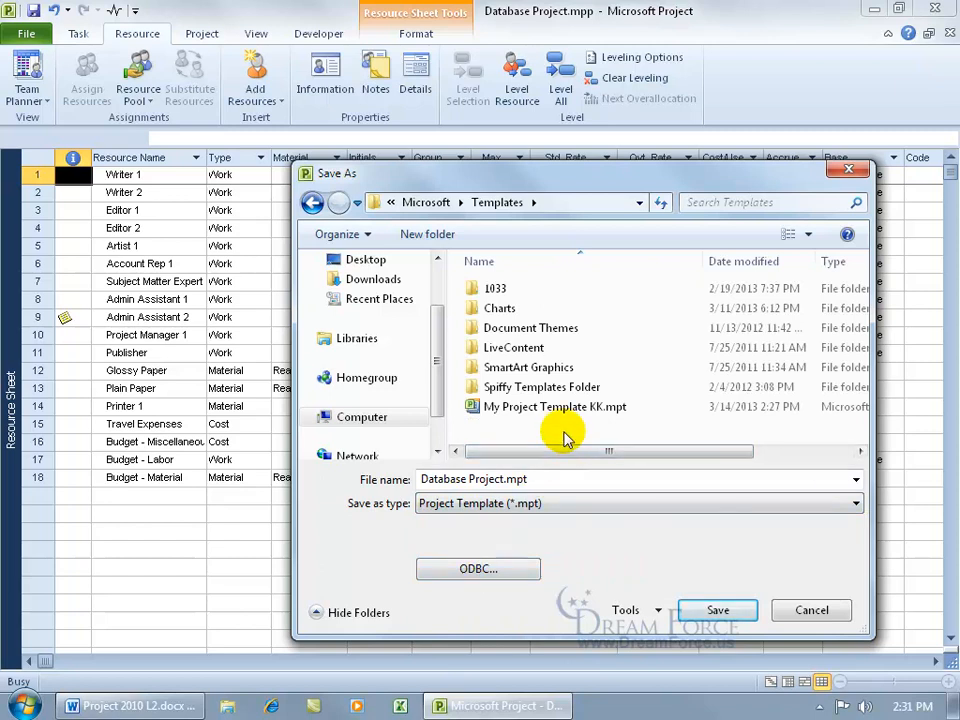
left_click(535, 408)
right_click(535, 408)
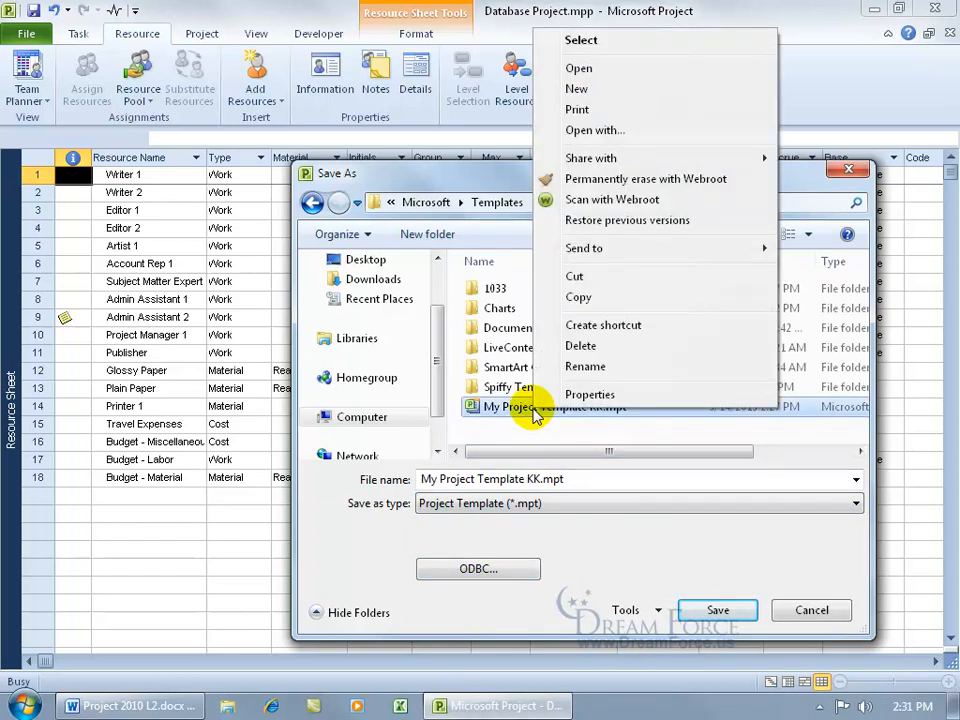
left_click(583, 348)
left_click(568, 373)
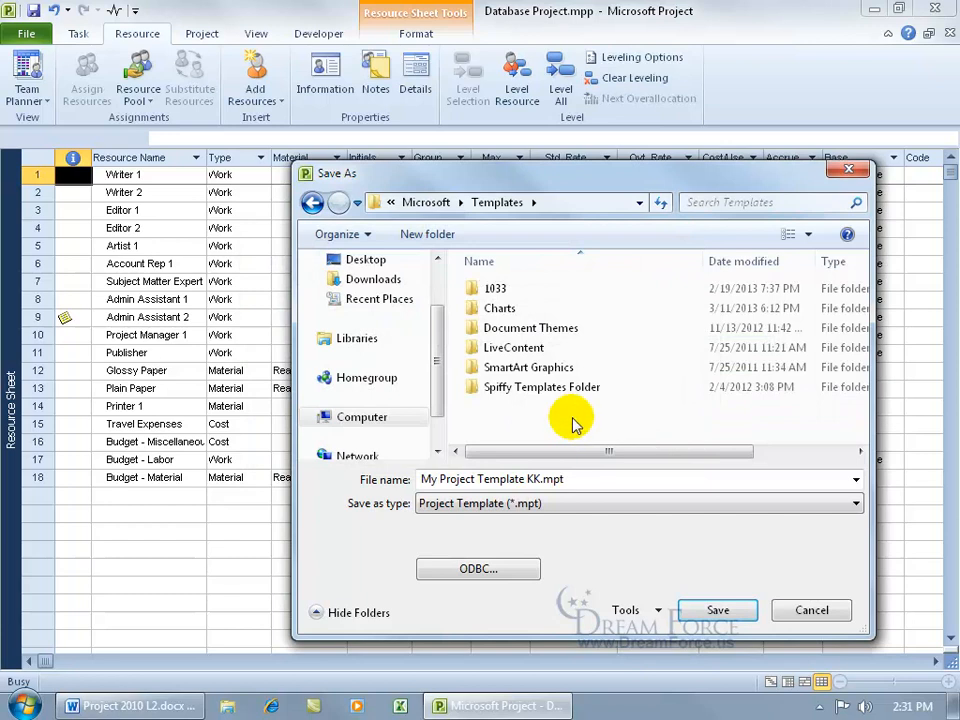